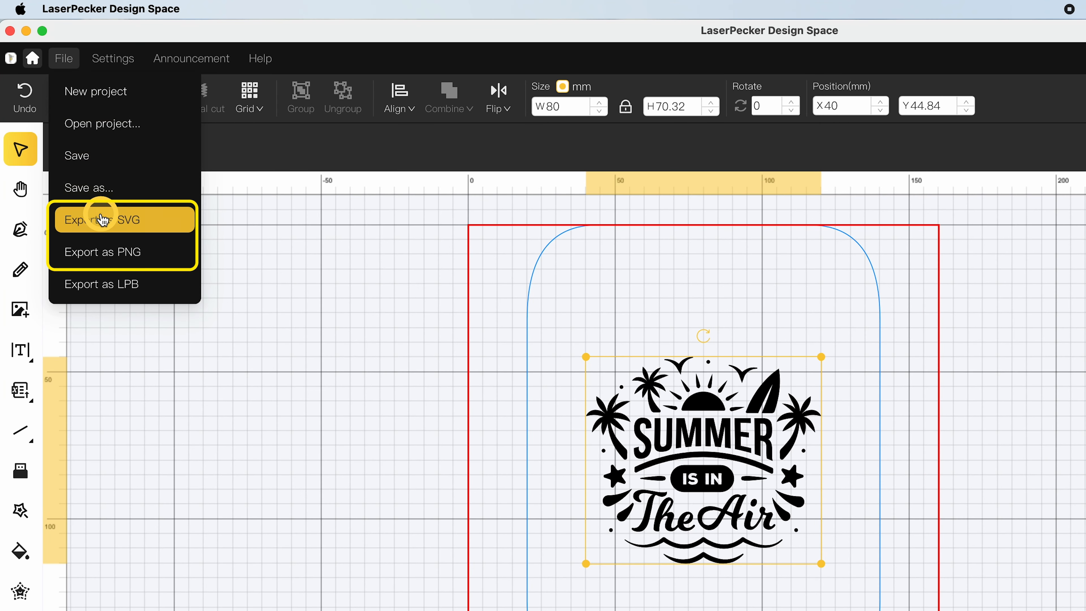
Export the summer design as an SVG named summer in the LaserPecker Design Space folder, and delete the artwork from the canvas
left_click(102, 219)
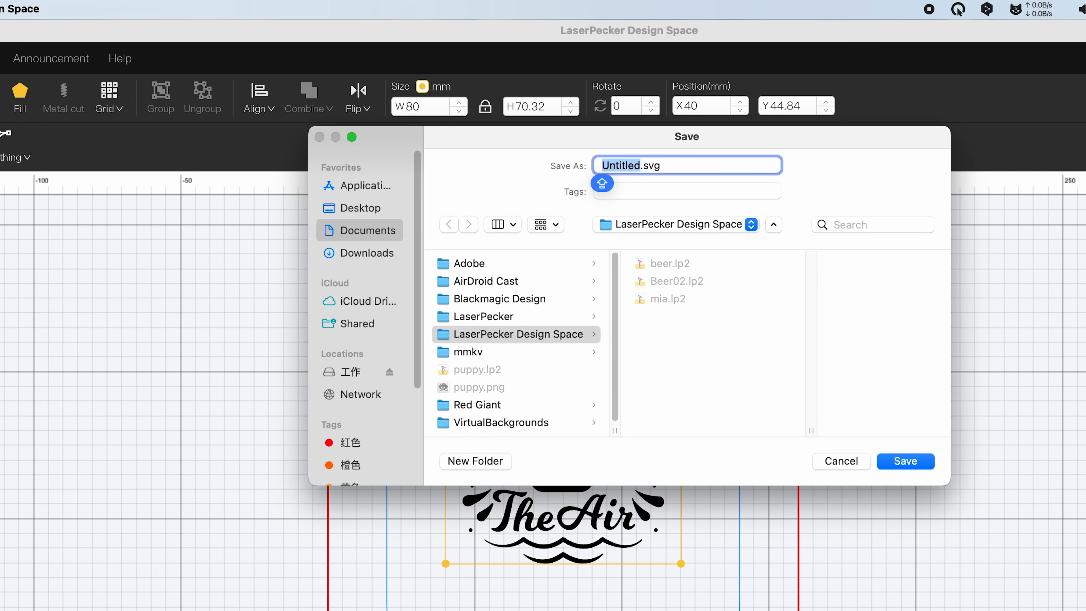
type("summer")
left_click(898, 466)
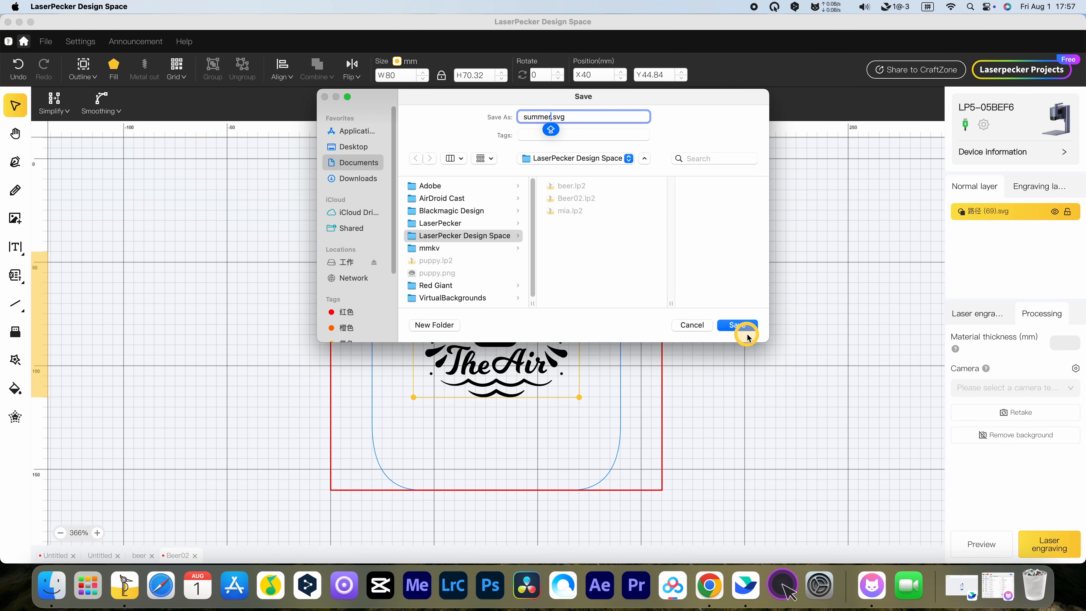
key("BackSpace")
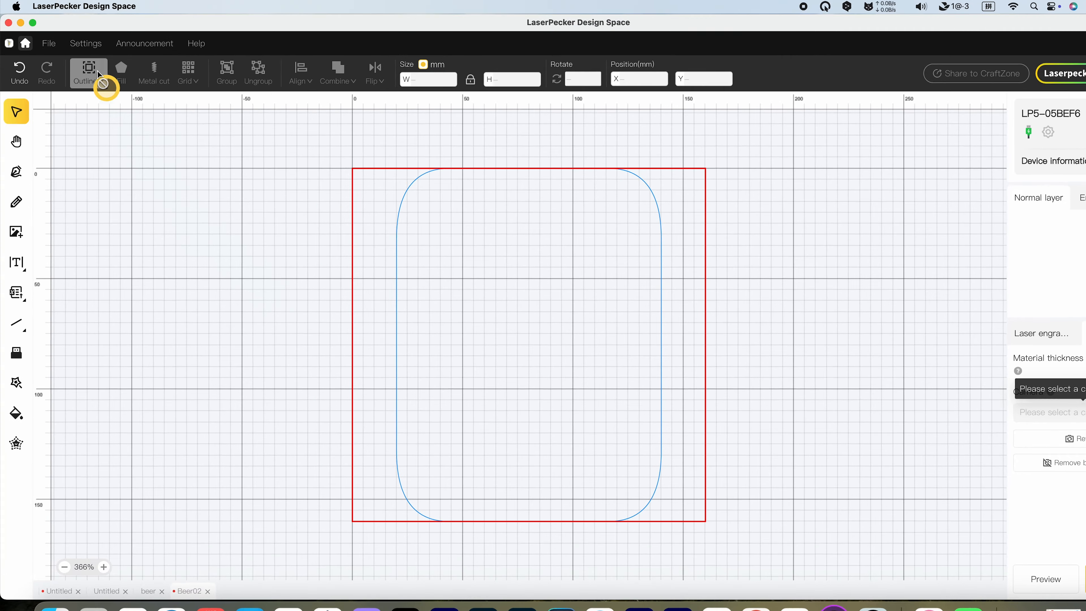
Look through the available interface languages and hide the canvas rulers
left_click(90, 45)
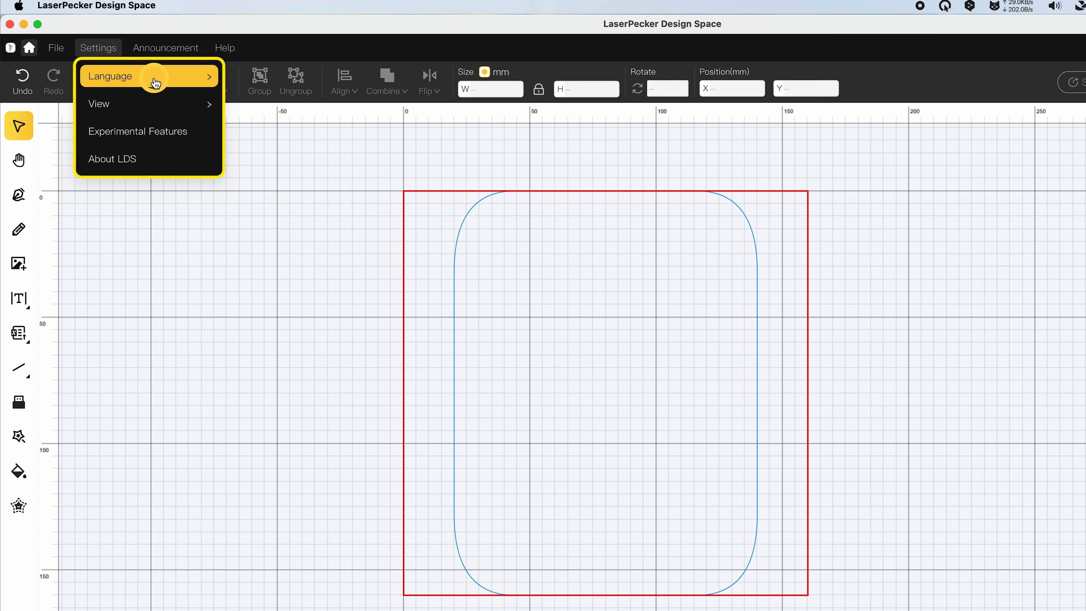
mouse_move(155, 82)
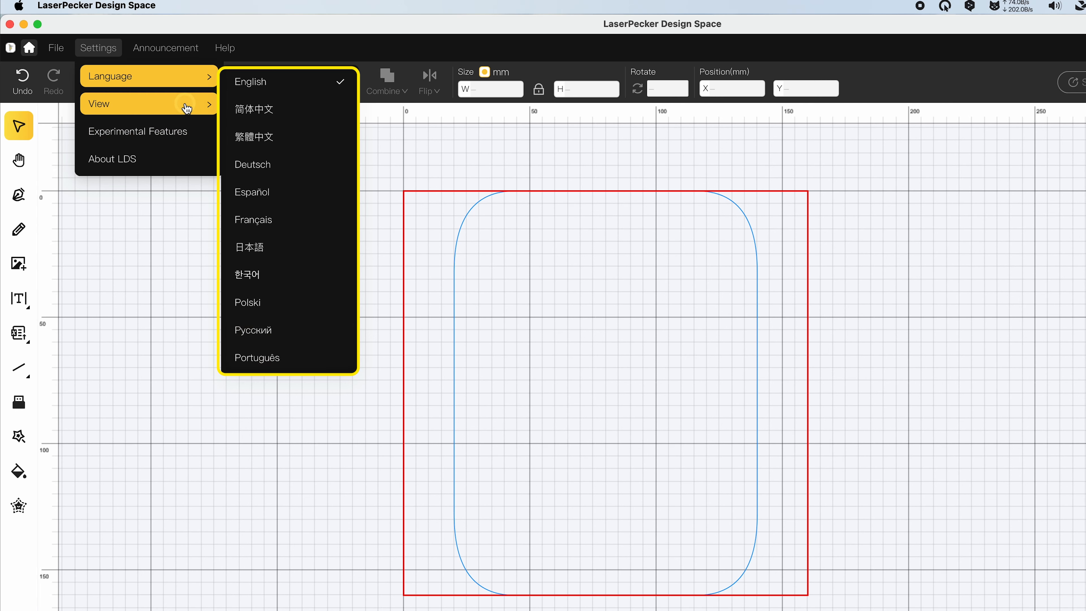
mouse_move(187, 106)
left_click(271, 110)
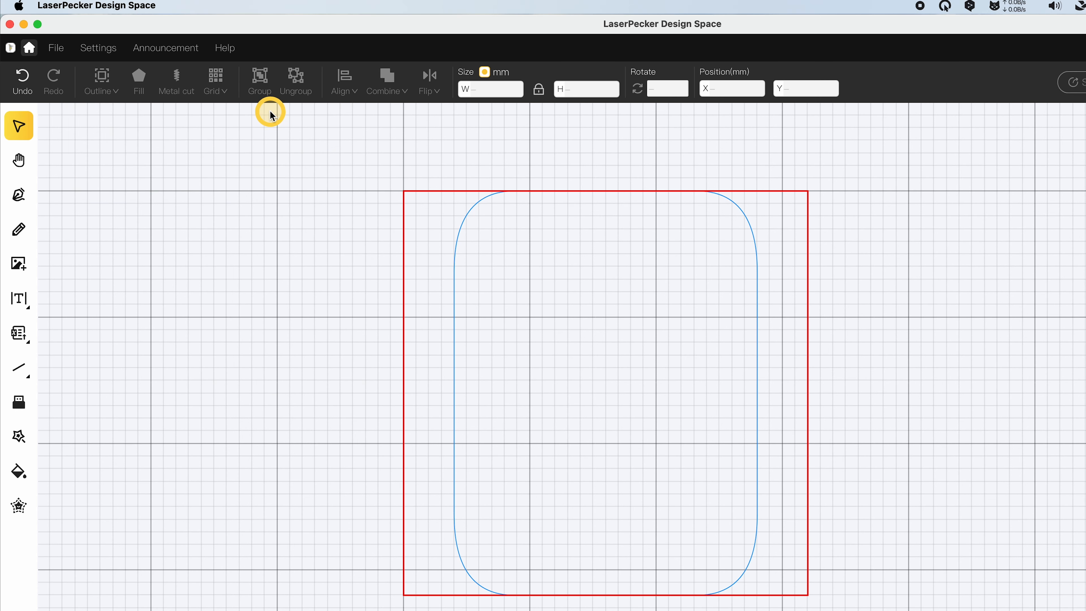
Review the experimental features, including the Multi-range preview option, and close their dialog
left_click(105, 49)
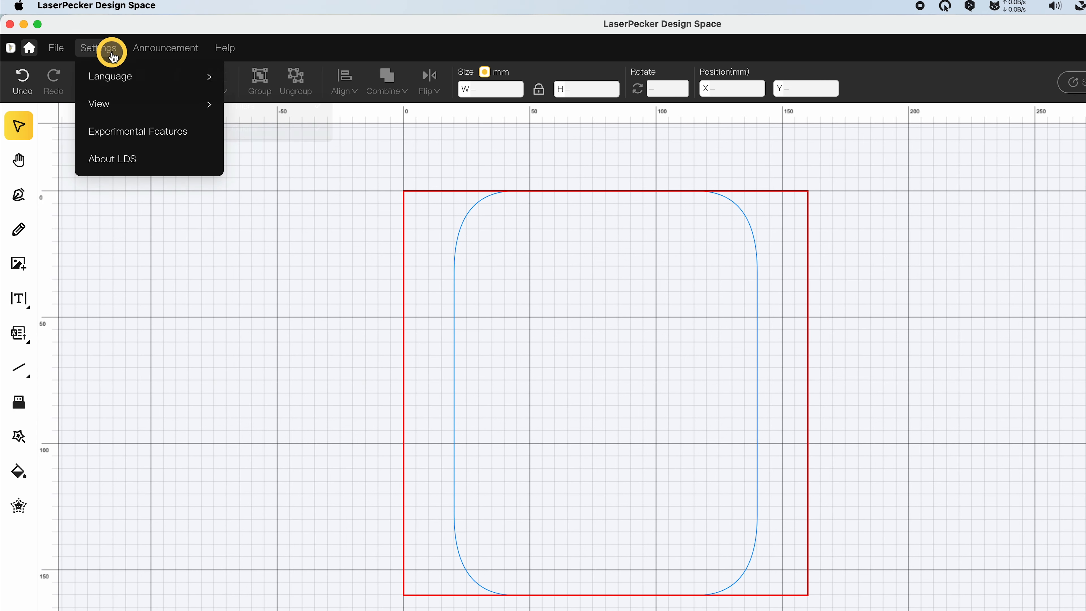
left_click(151, 132)
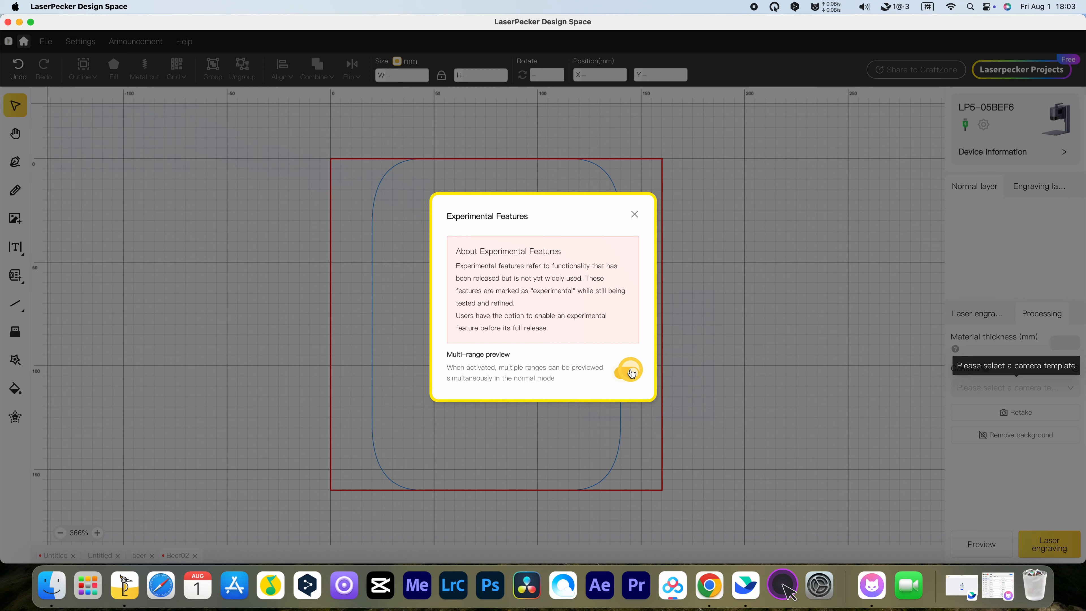
left_click(635, 214)
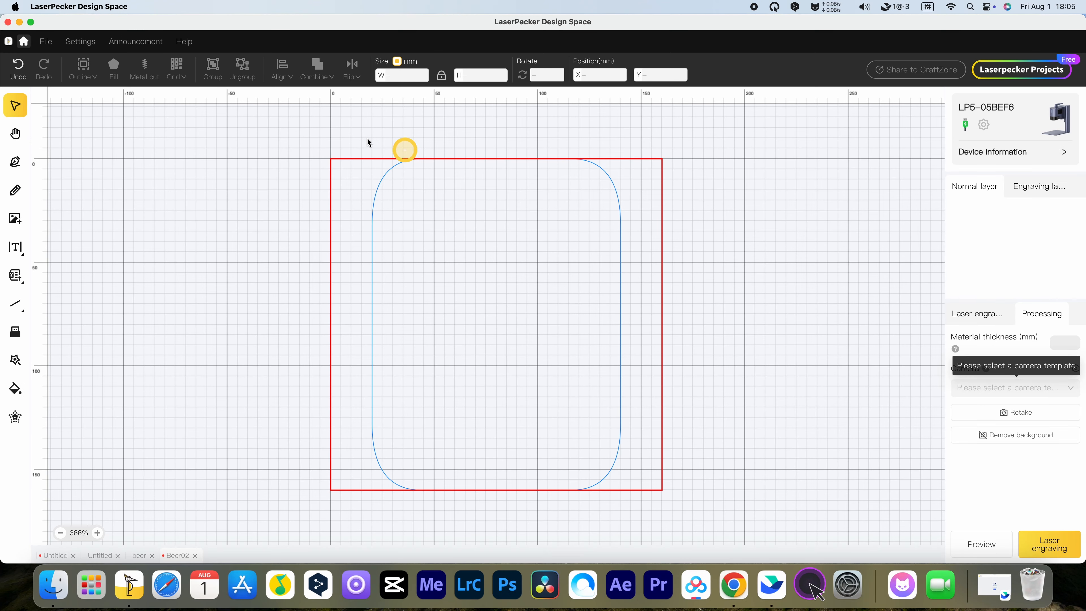
Check the installed software version in the About LDS information and close it
left_click(69, 44)
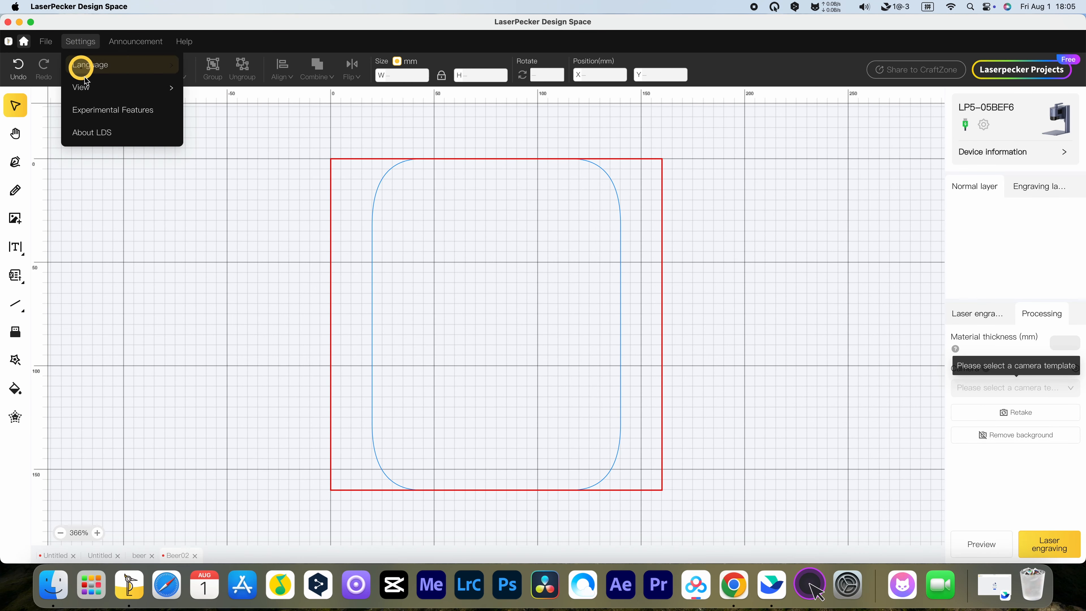
left_click(103, 136)
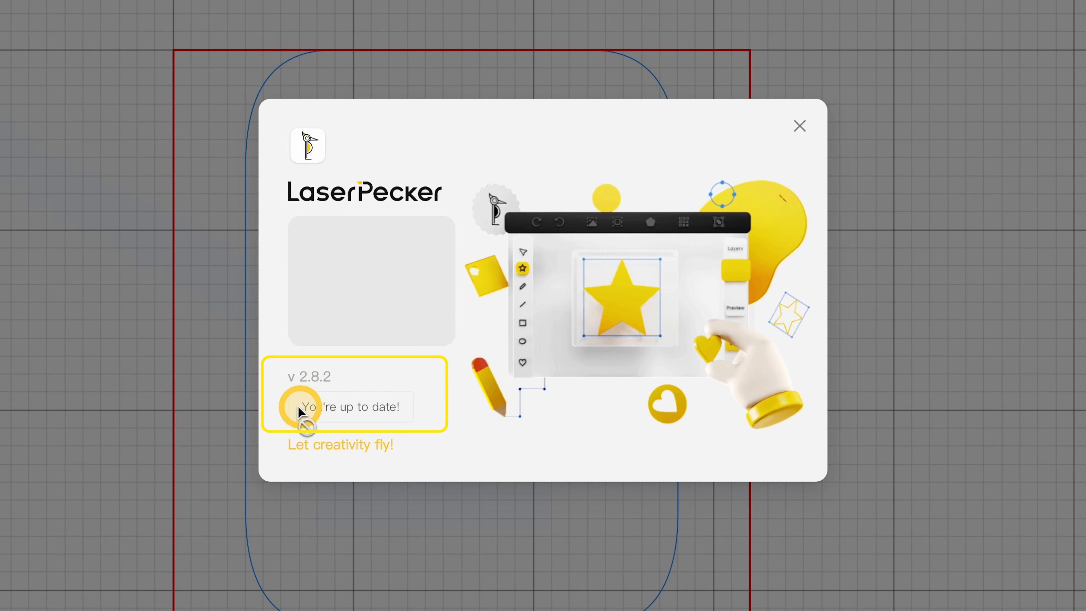
left_click(798, 129)
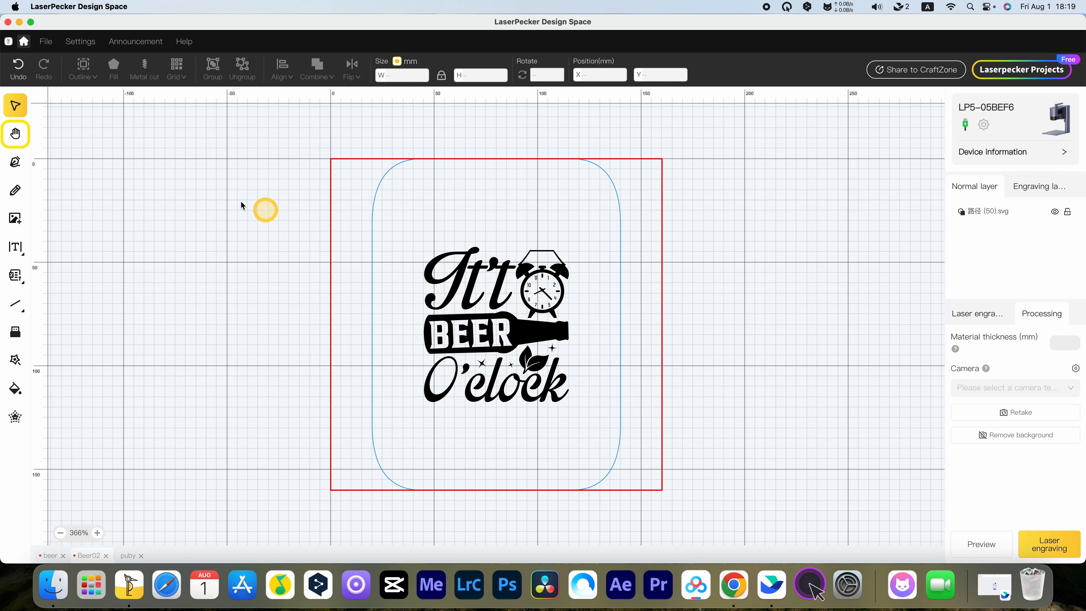
Pan the canvas around the beer artwork with the Hand tool, and zoom out and back in
left_click(15, 133)
left_click_drag(380, 325, 500, 323)
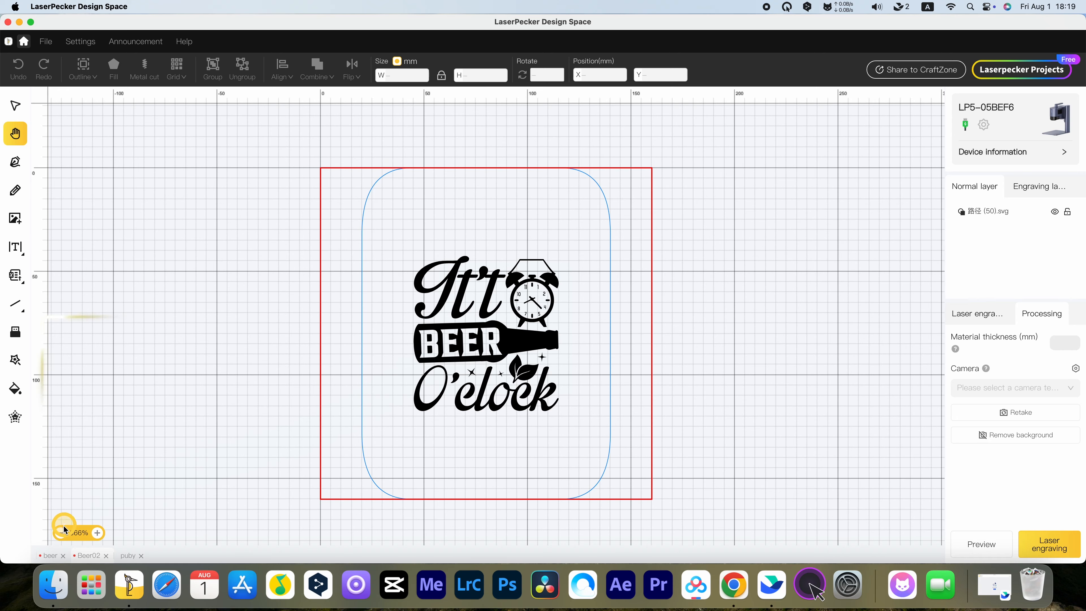
left_click(78, 532)
scroll(97, 534, "down", 3)
left_click(85, 427)
scroll(303, 317, "down", 10)
scroll(303, 317, "down", 1)
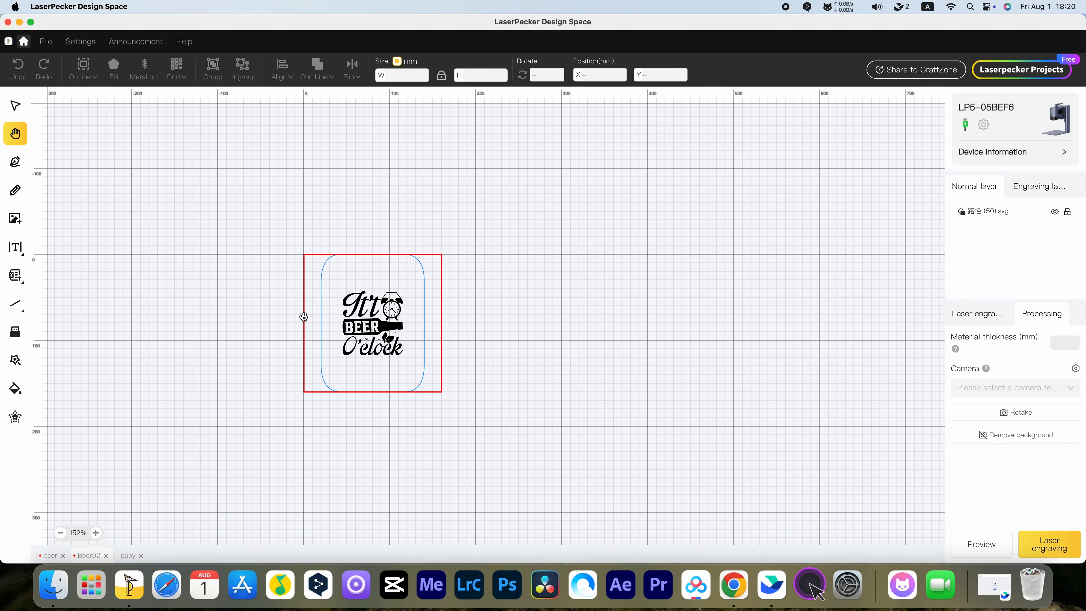
scroll(438, 314, "up", 10)
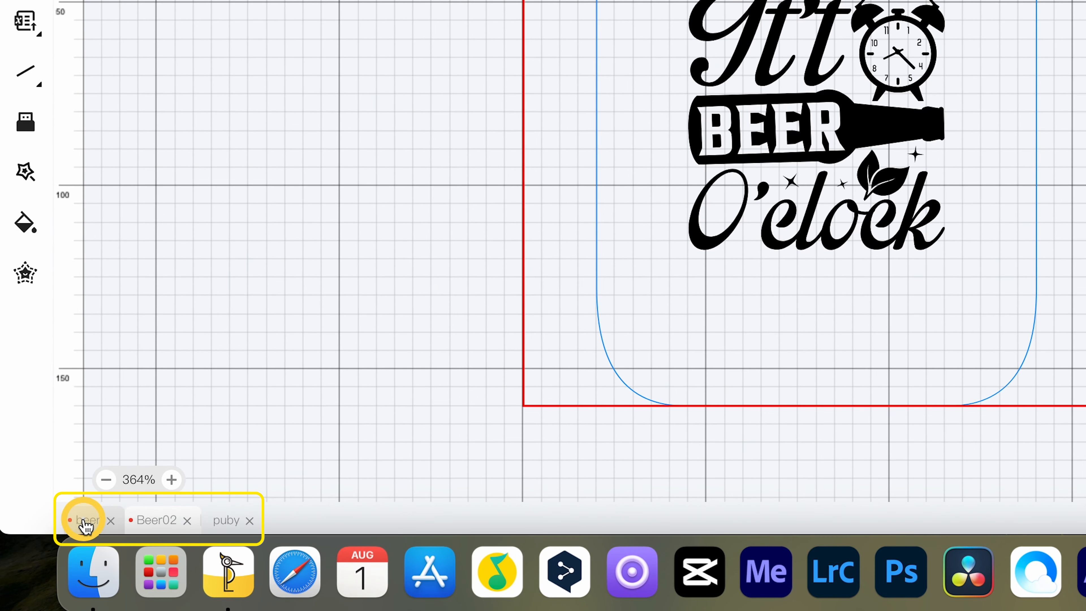
Switch through the open projects beer and Beer02, ending on the puby project
left_click(86, 524)
left_click(150, 521)
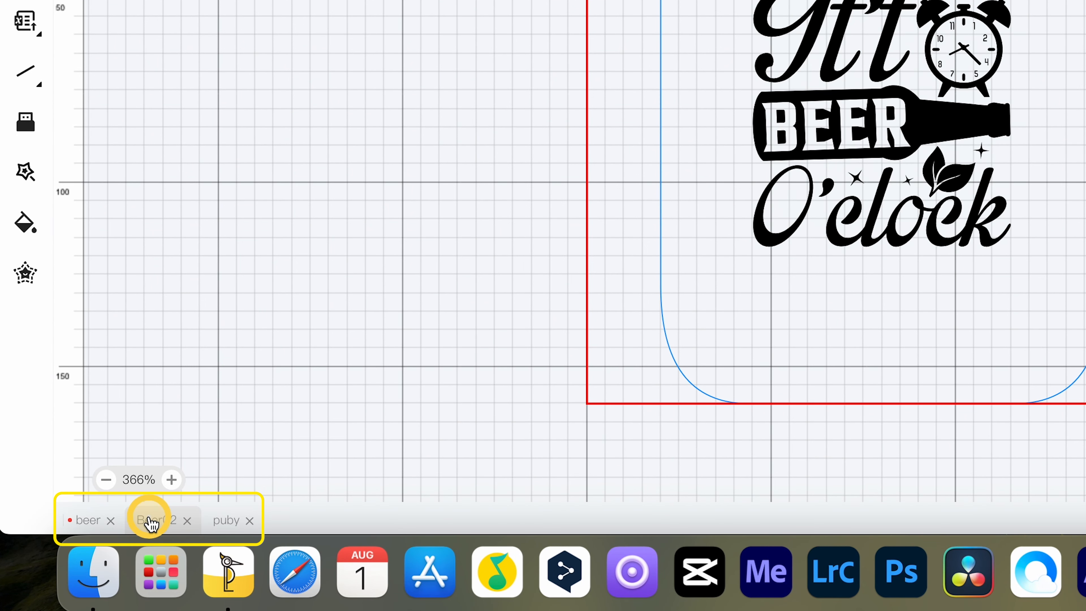
left_click(230, 525)
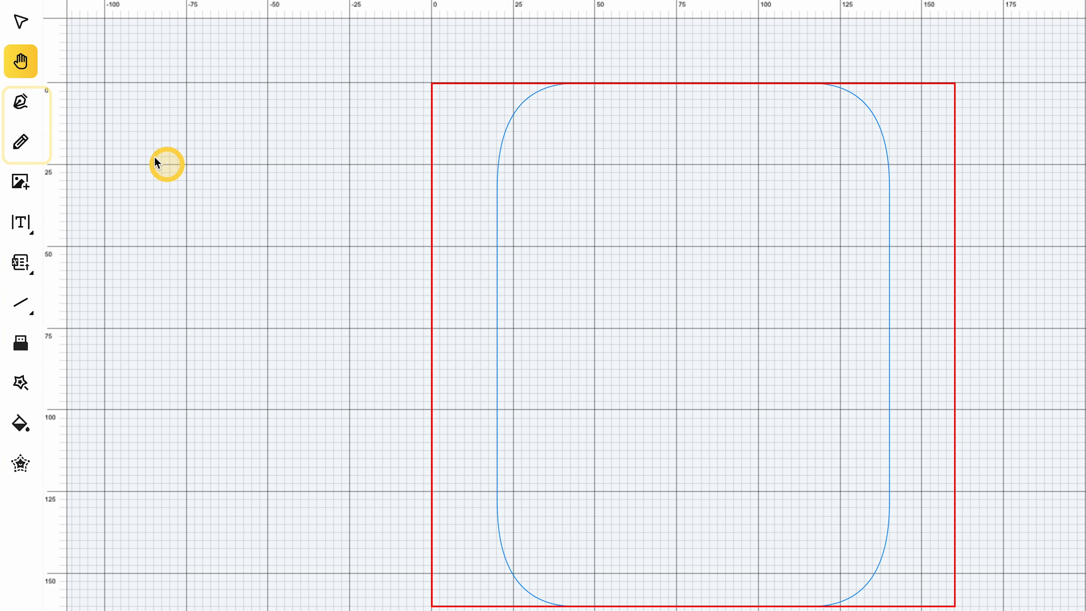
Draw an open sideways V-shaped path with the Pen tool inside the work area, about 52 mm wide and 35 mm high
left_click(20, 99)
left_click_drag(607, 246, 776, 313)
left_click(776, 313)
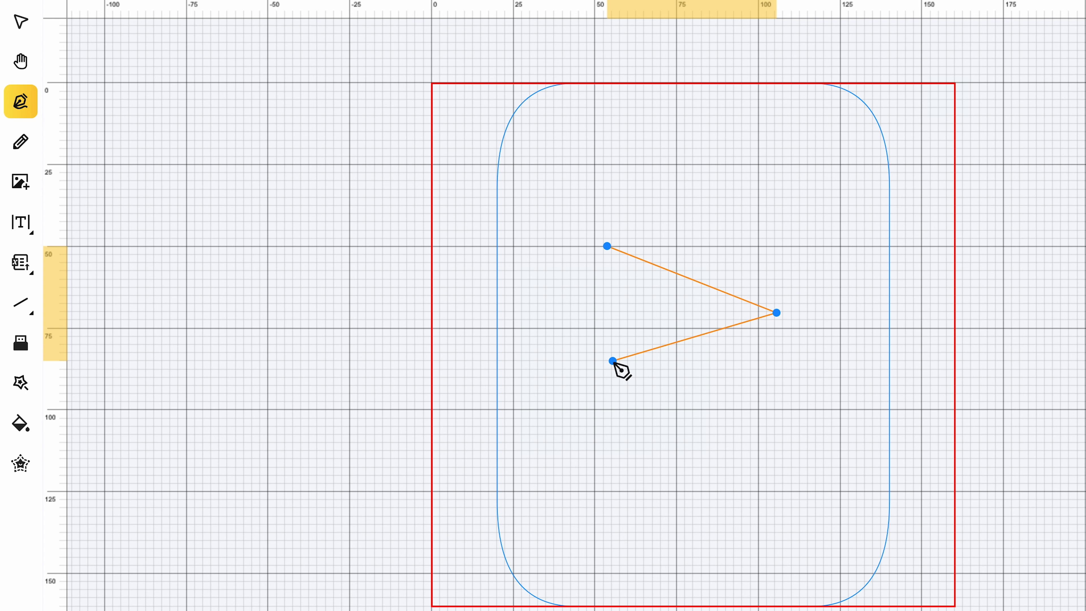
key("Escape")
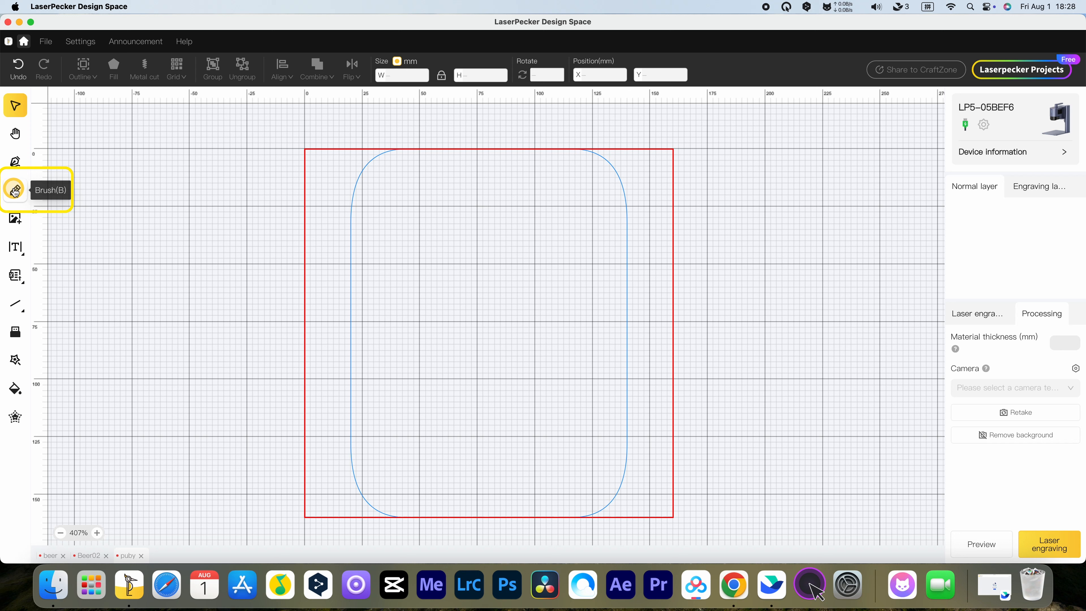
Hand-draw the letters ABC with the Brush tool inside the work area, about 77 mm wide and 47 mm high overall
left_click(20, 141)
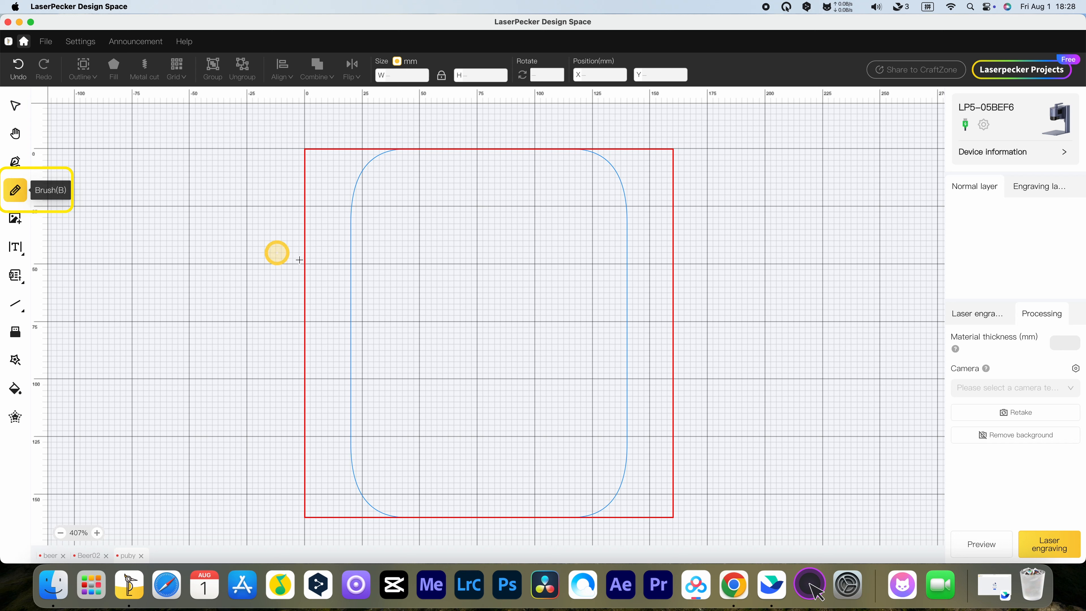
left_click_drag(415, 299, 379, 397)
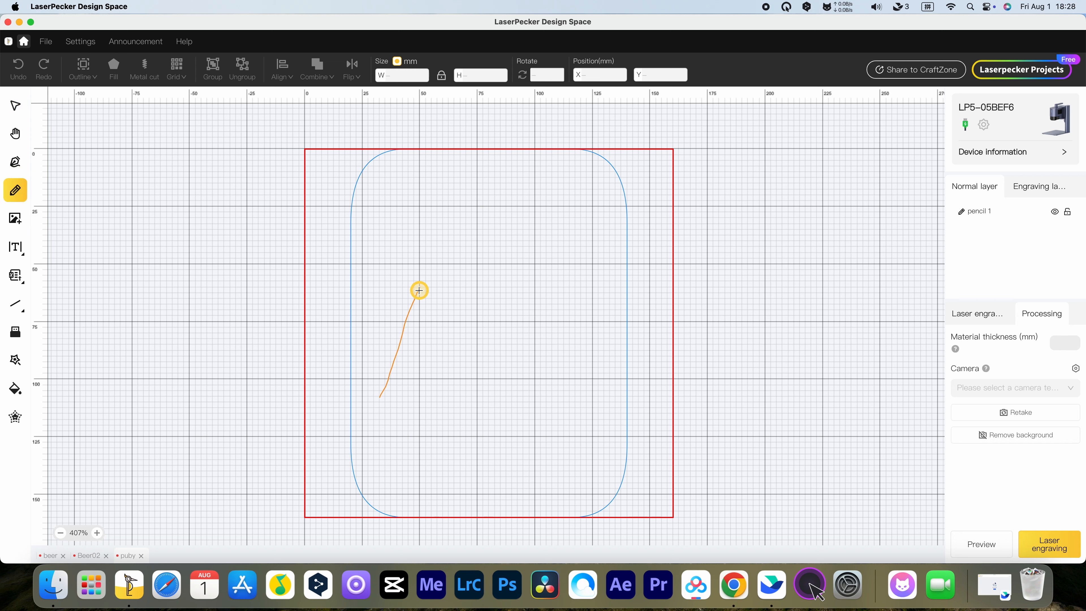
left_click_drag(447, 395, 447, 394)
left_click_drag(456, 299, 457, 378)
left_click_drag(461, 304, 472, 301)
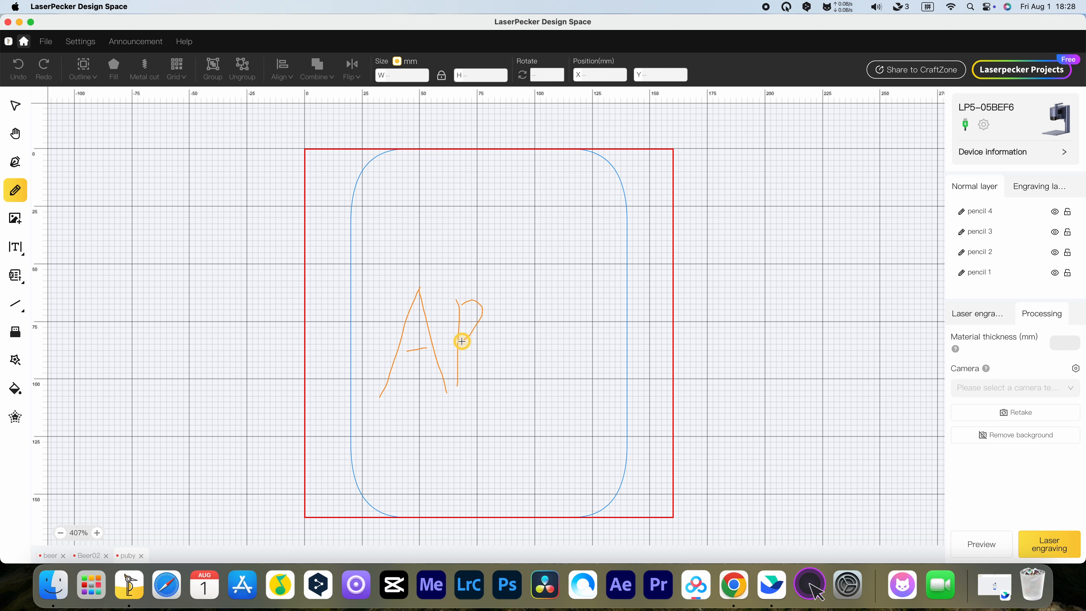
left_click_drag(522, 364, 522, 363)
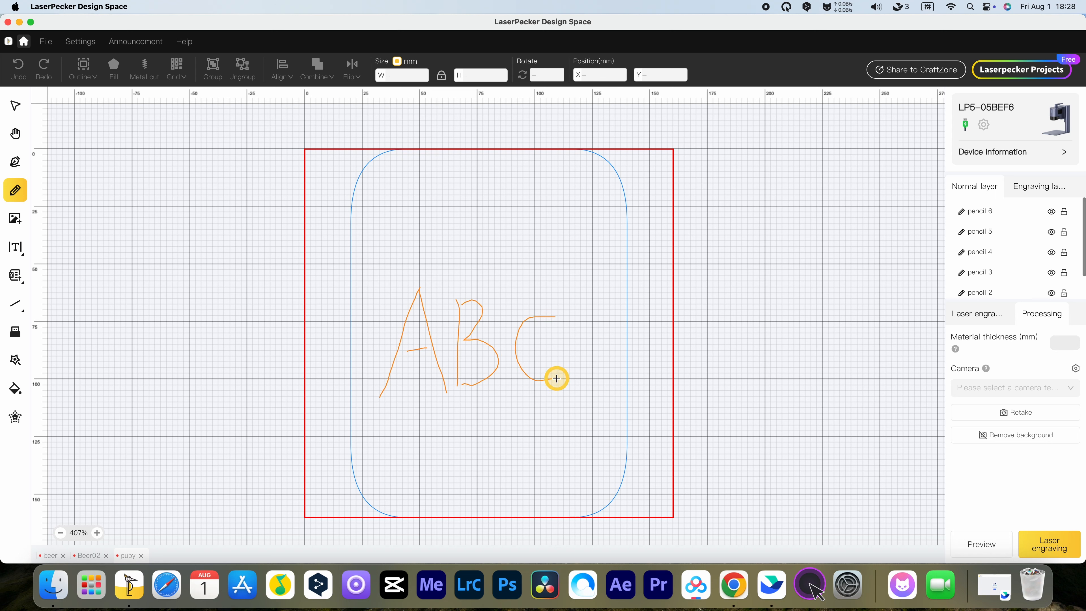
key("Escape")
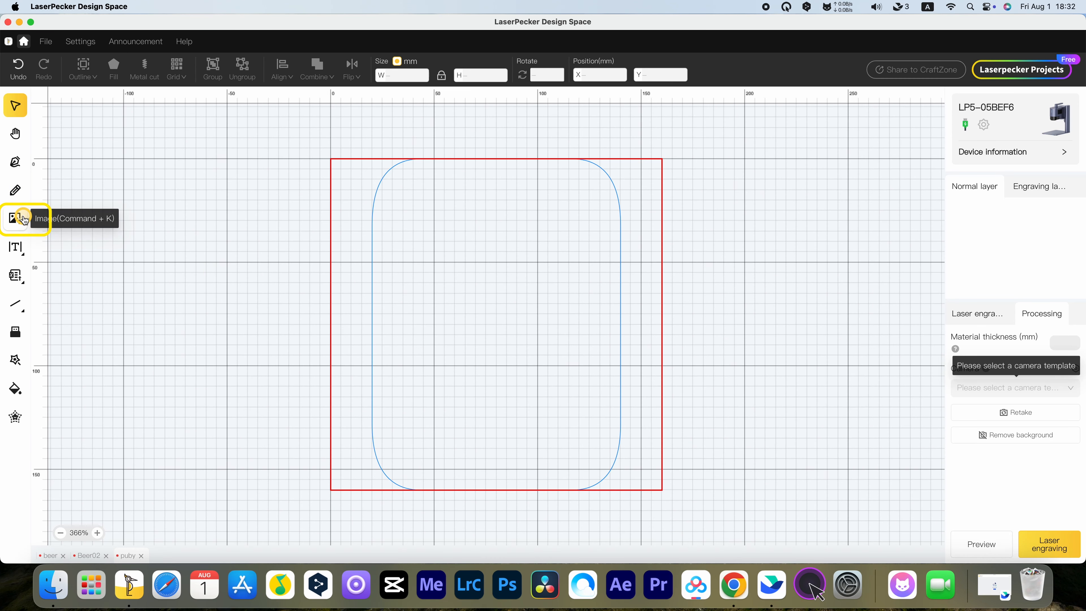
Import summer.png from the LaserPecker Design Space folder and Wedding.png from the desktop onto the canvas
left_click(21, 219)
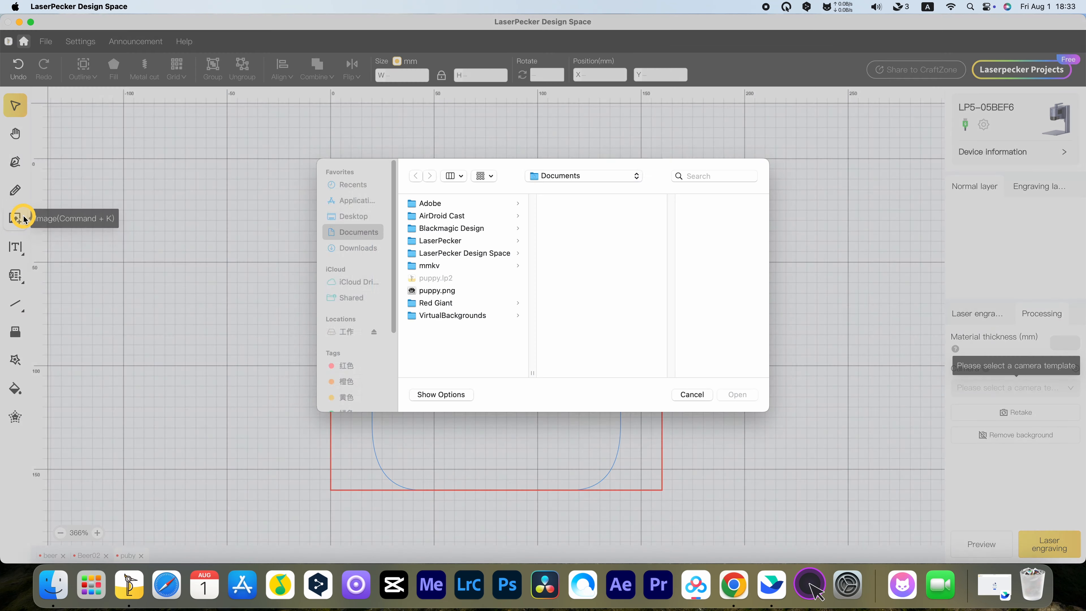
left_click(460, 257)
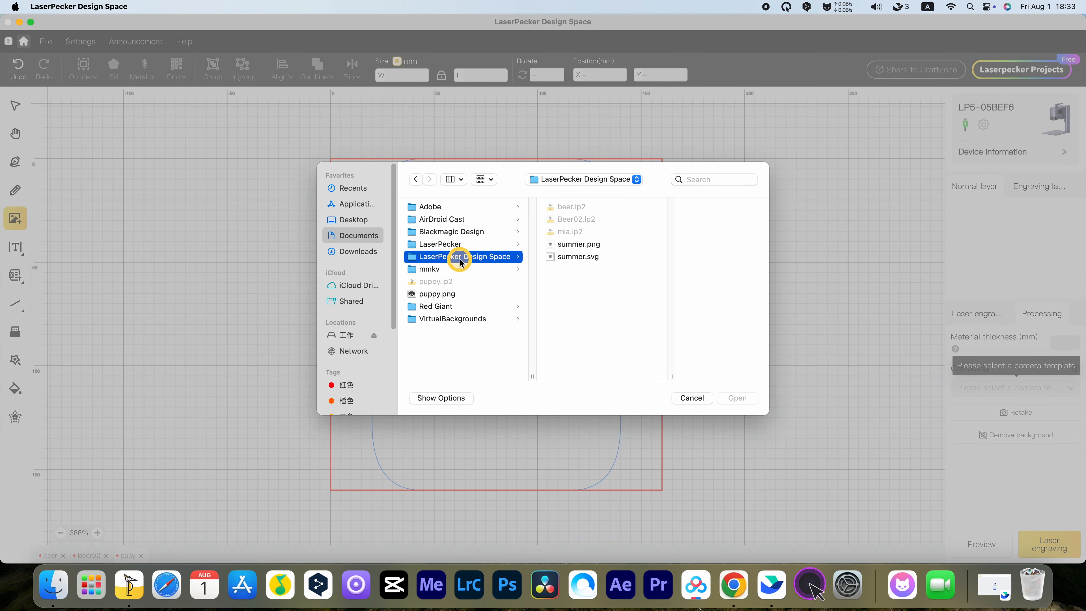
left_click(582, 244)
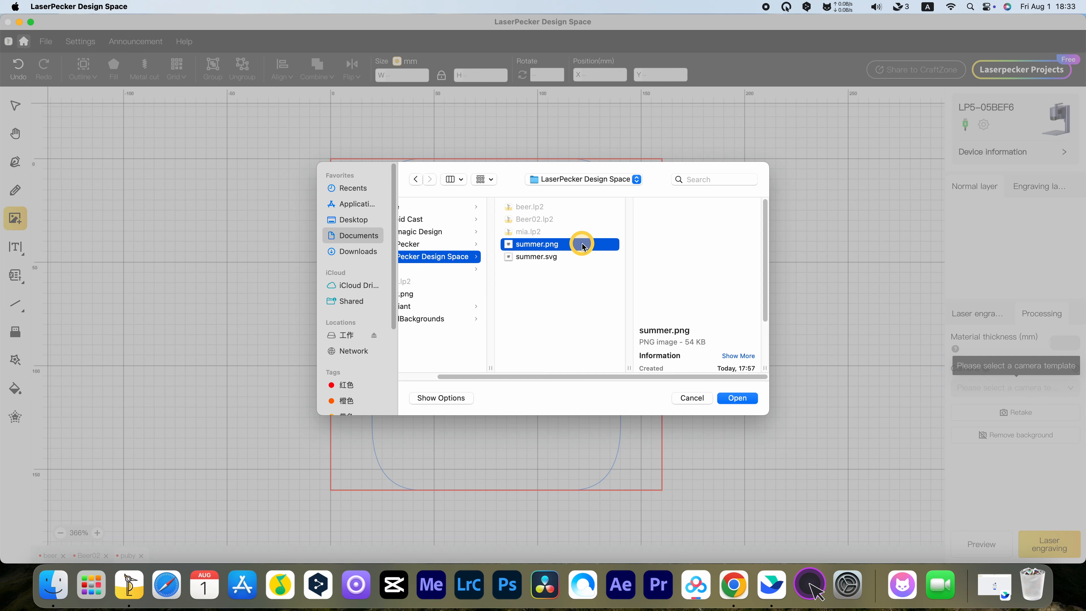
left_click(737, 399)
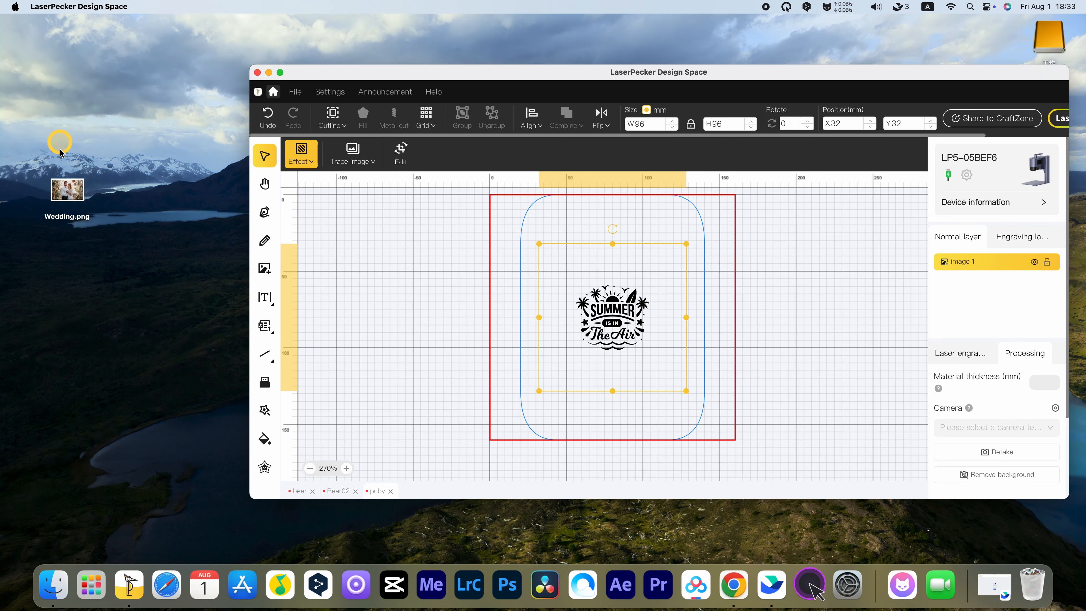
left_click(67, 195)
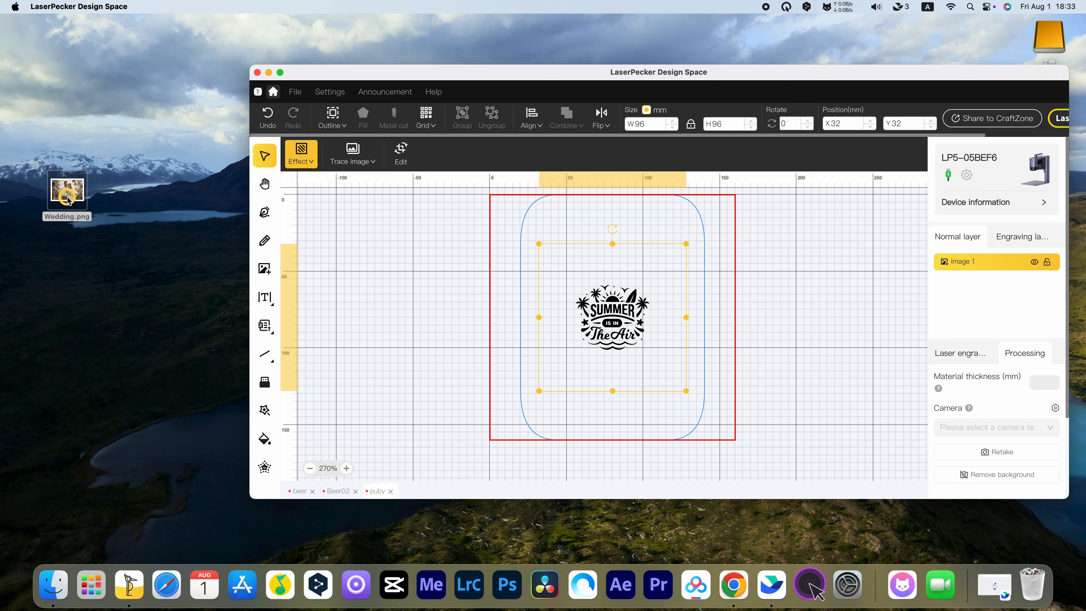
left_click_drag(67, 195, 567, 303)
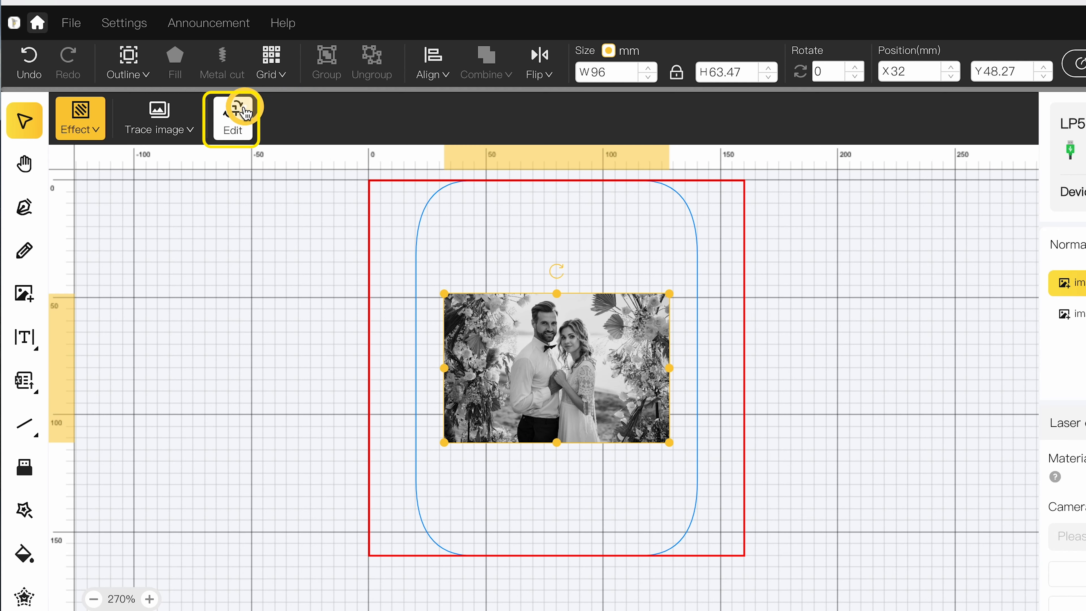
Edit the wedding photo by cropping it manually and with Auto cropping, and accept the image edits
left_click(401, 154)
left_click(189, 141)
left_click_drag(323, 229, 650, 461)
left_click(616, 477)
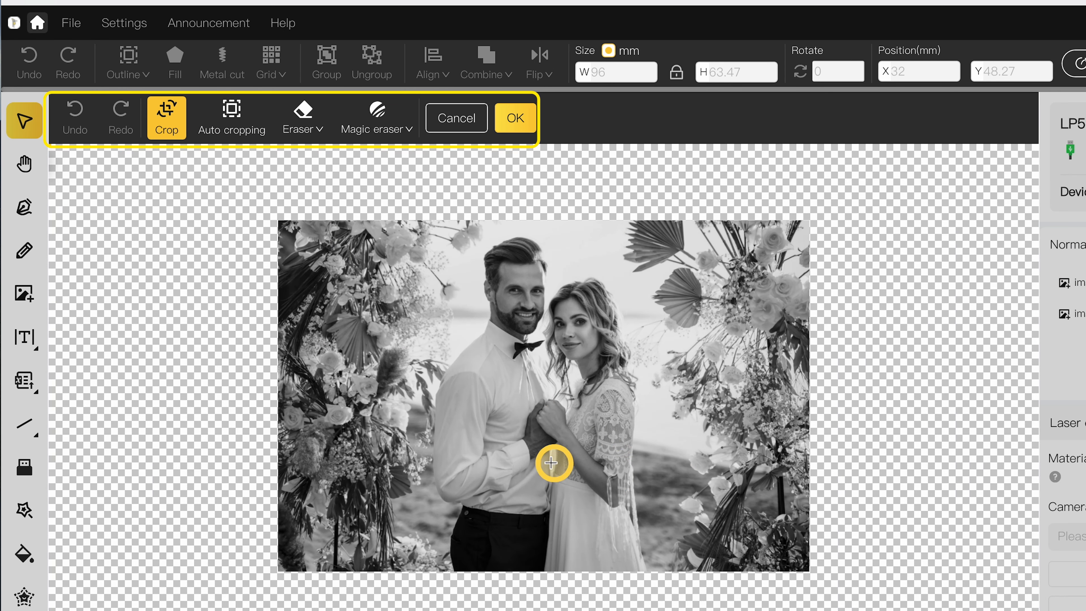
left_click(227, 115)
left_click(512, 122)
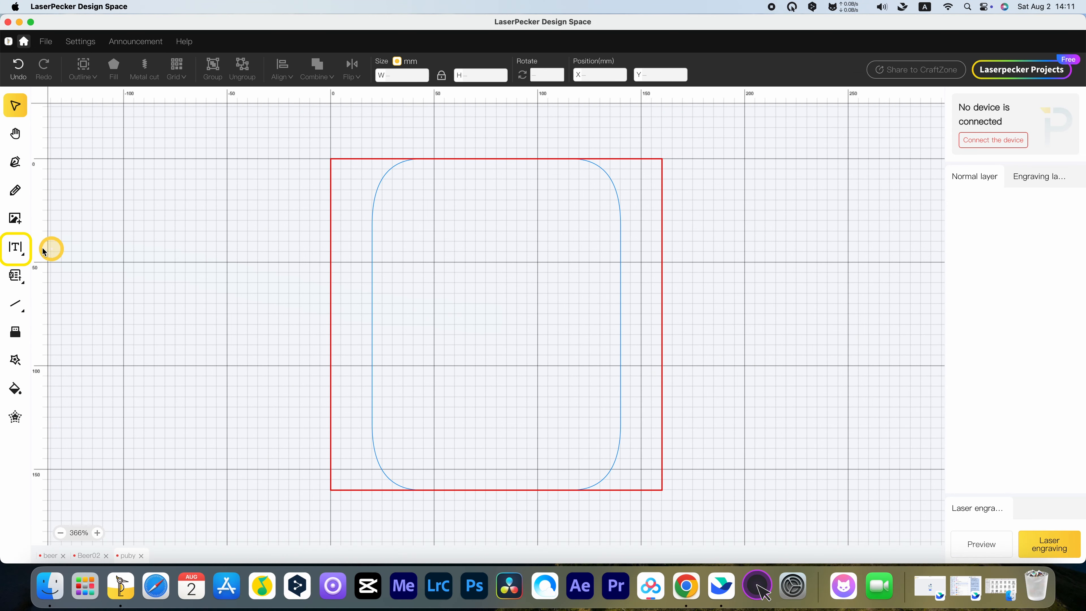
Add a two-line text object inside the work area reading "LaserPecker" and "Design Space"
left_click(17, 247)
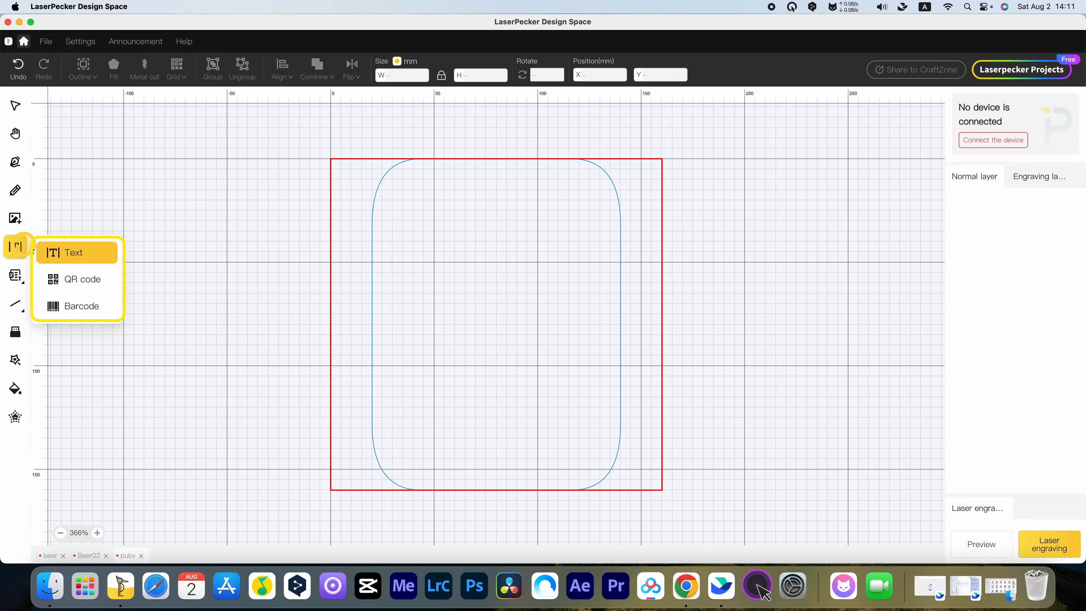
left_click(74, 255)
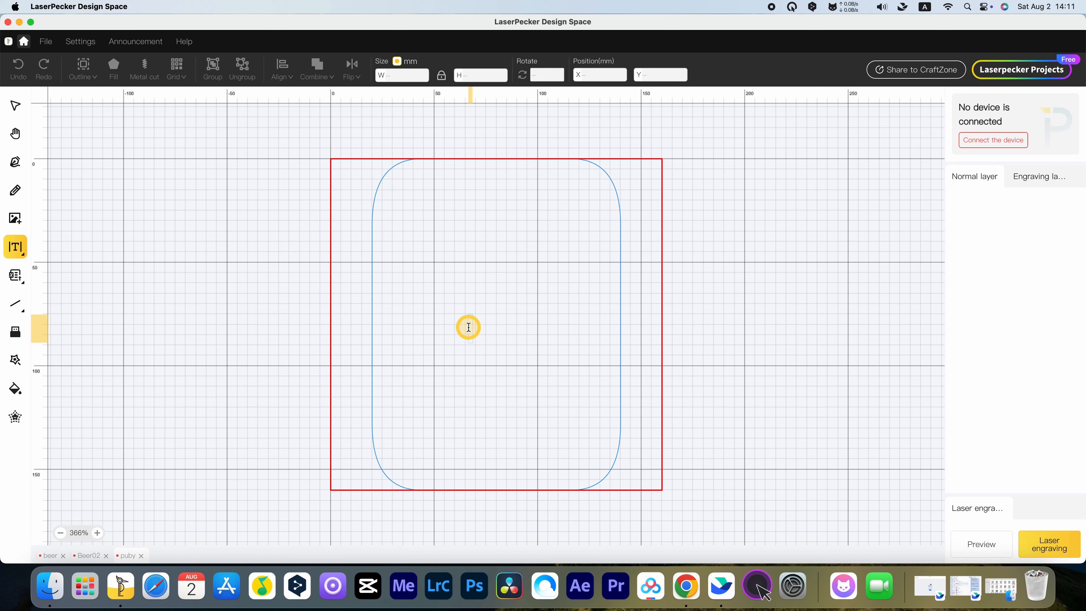
type("LaserPecker")
key("Return")
type("Design Spa")
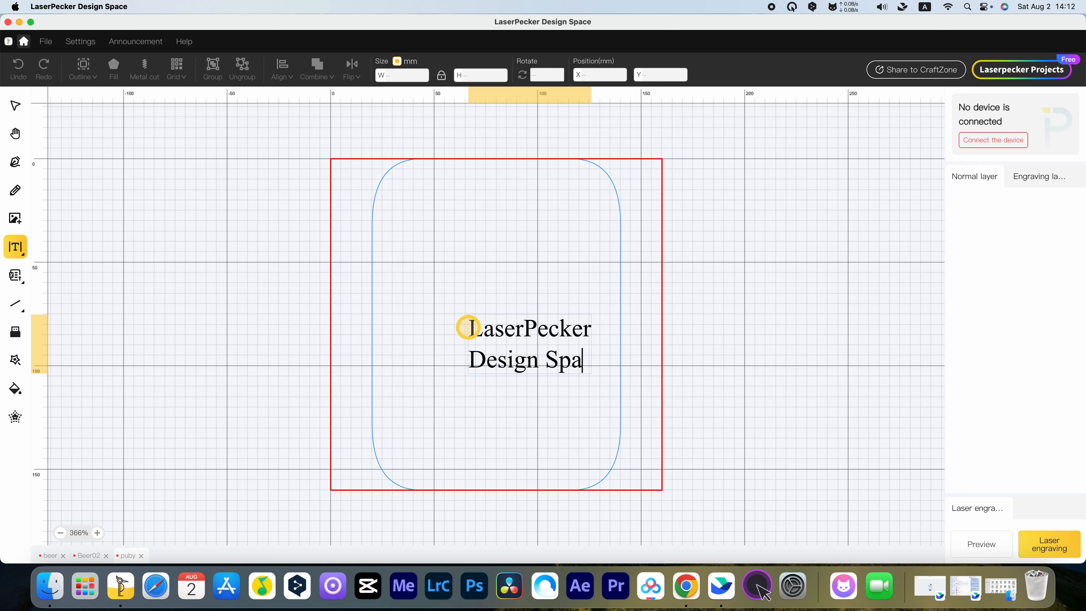
type("ce")
left_click(414, 296)
Set the font of the LaserPecker Design Space text to Futura Bold
left_click(86, 106)
scroll(92, 206, "down", 10)
left_click(87, 223)
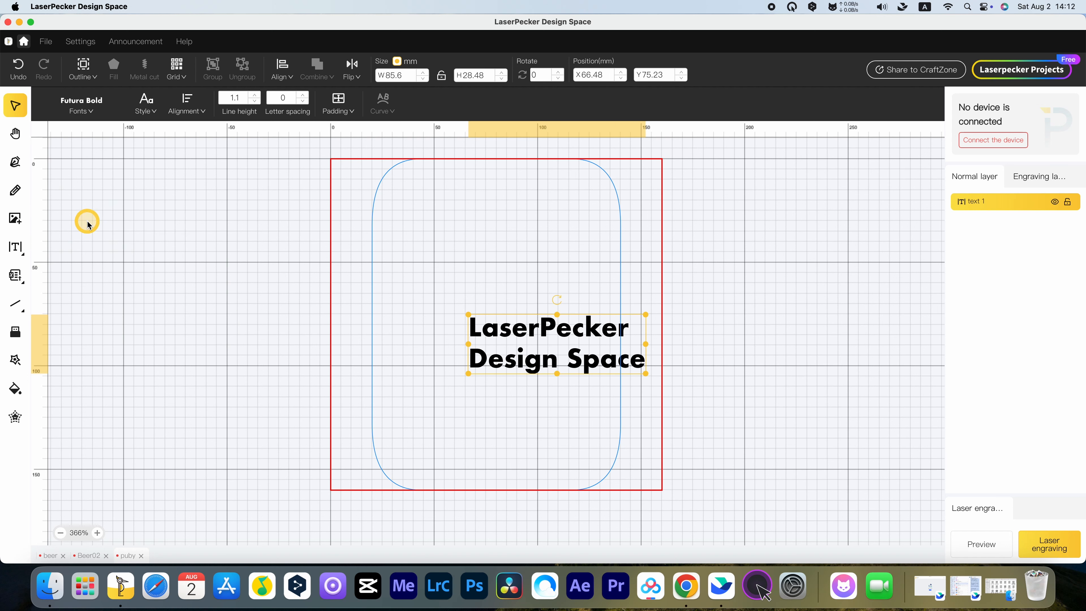
Center-align the two text lines and set the line height to 1.0 and the letter spacing to 1
left_click(150, 103)
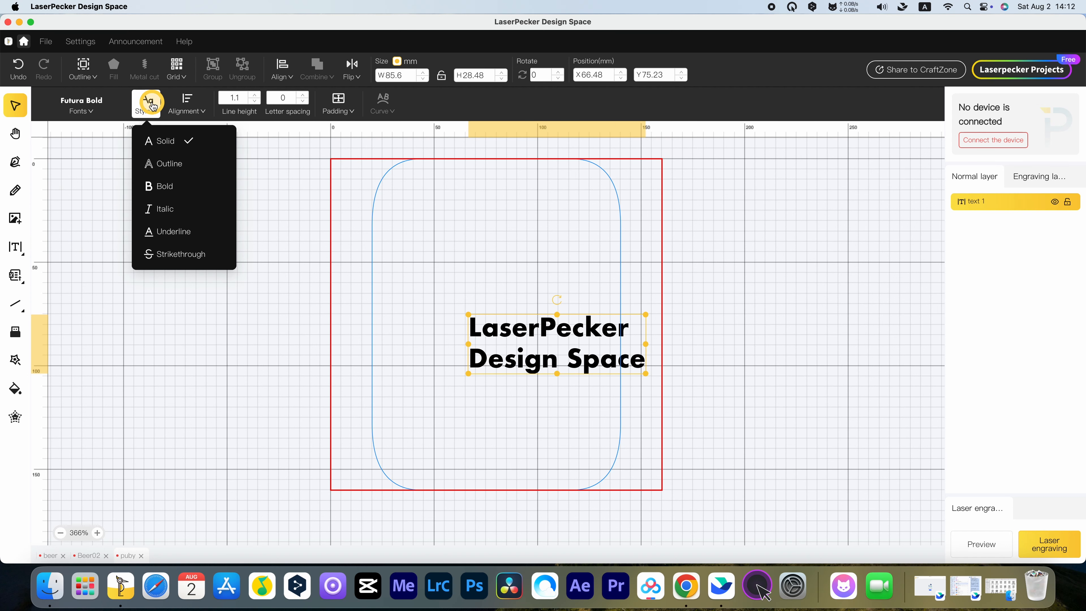
left_click(187, 103)
left_click(190, 165)
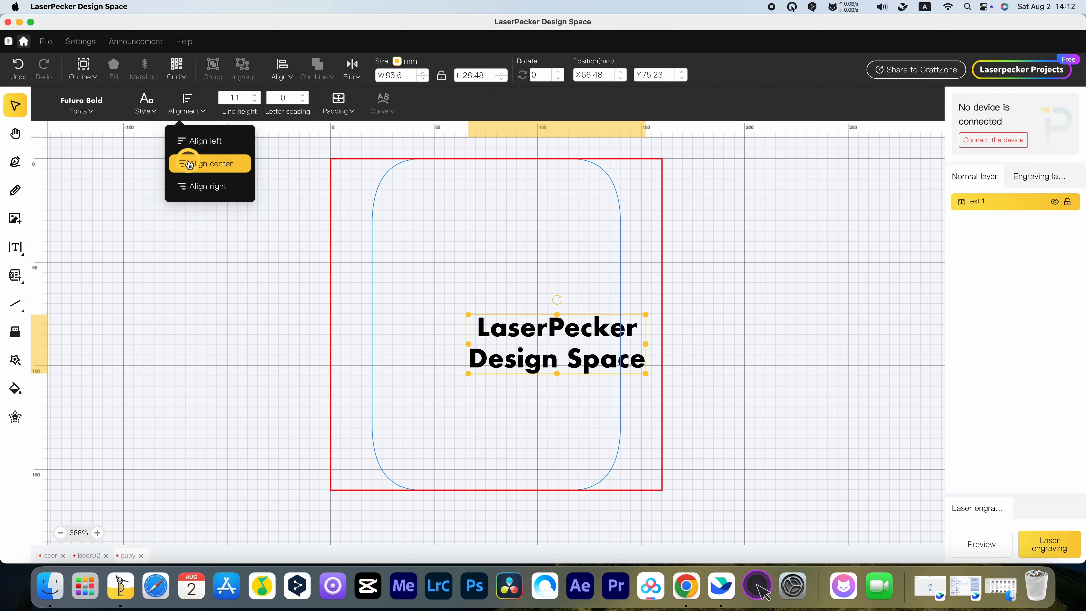
left_click(255, 101)
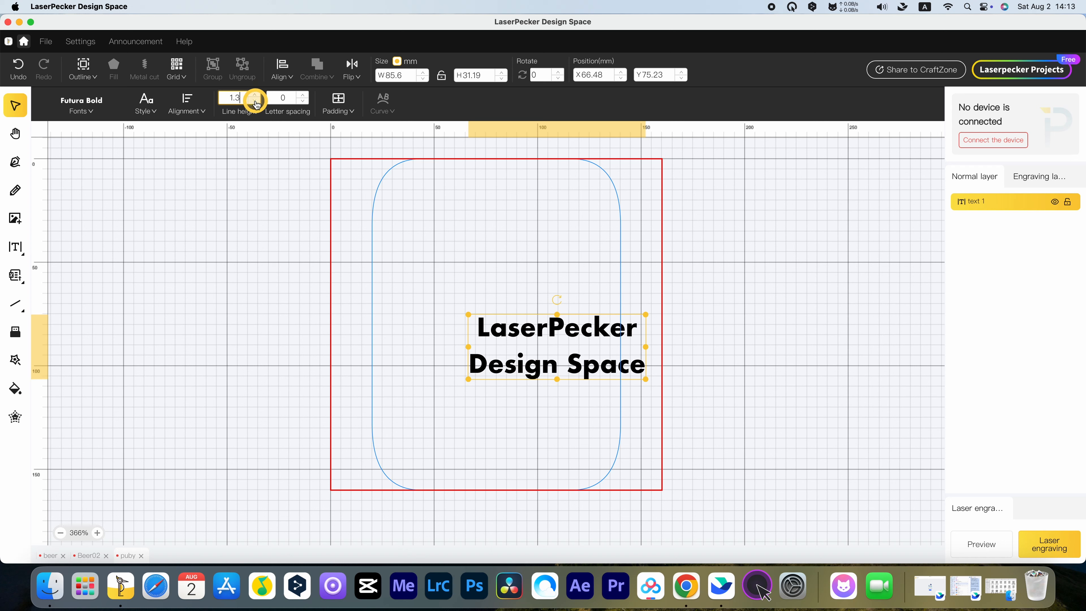
left_click(303, 94)
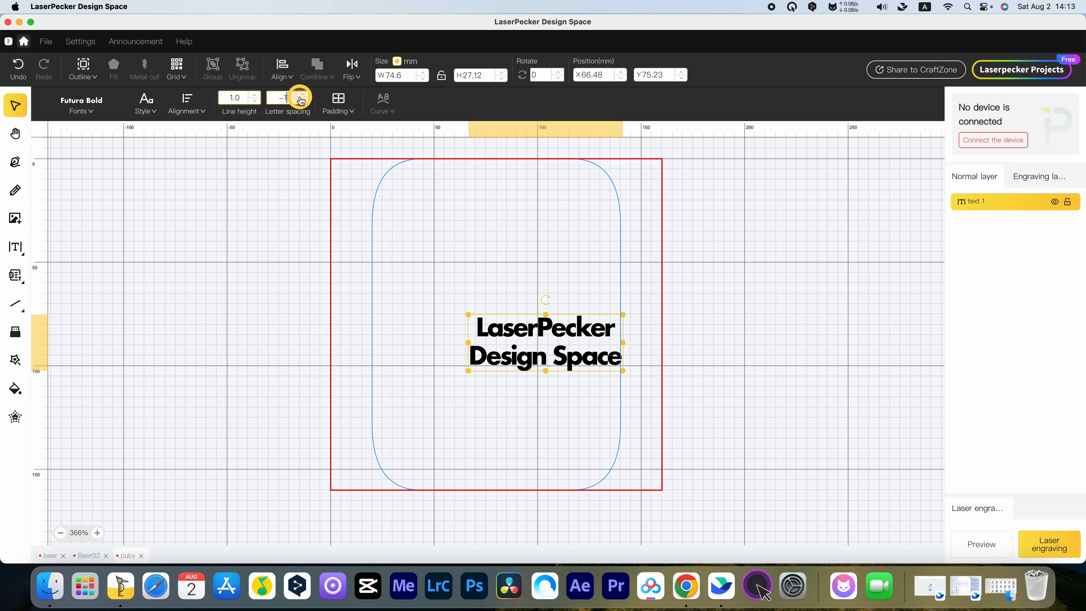
Set the text's padding to 1, and enlarge and reposition the text inside the work area, about 108 mm wide
left_click(338, 102)
mouse_move(339, 150)
left_mouse_down()
mouse_move(354, 155)
mouse_move(334, 155)
left_mouse_up()
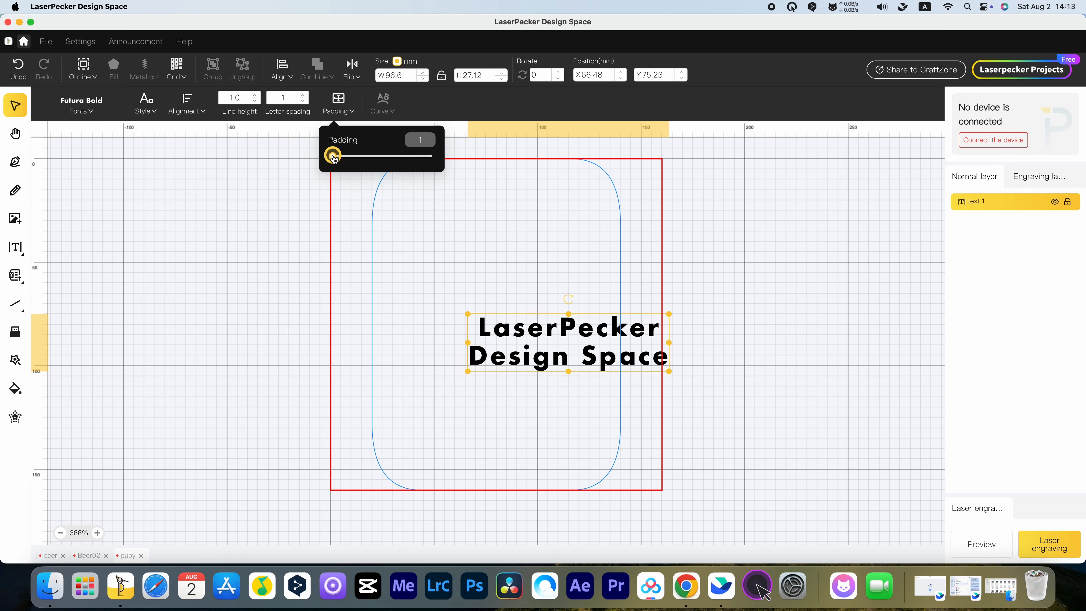
left_click(418, 75)
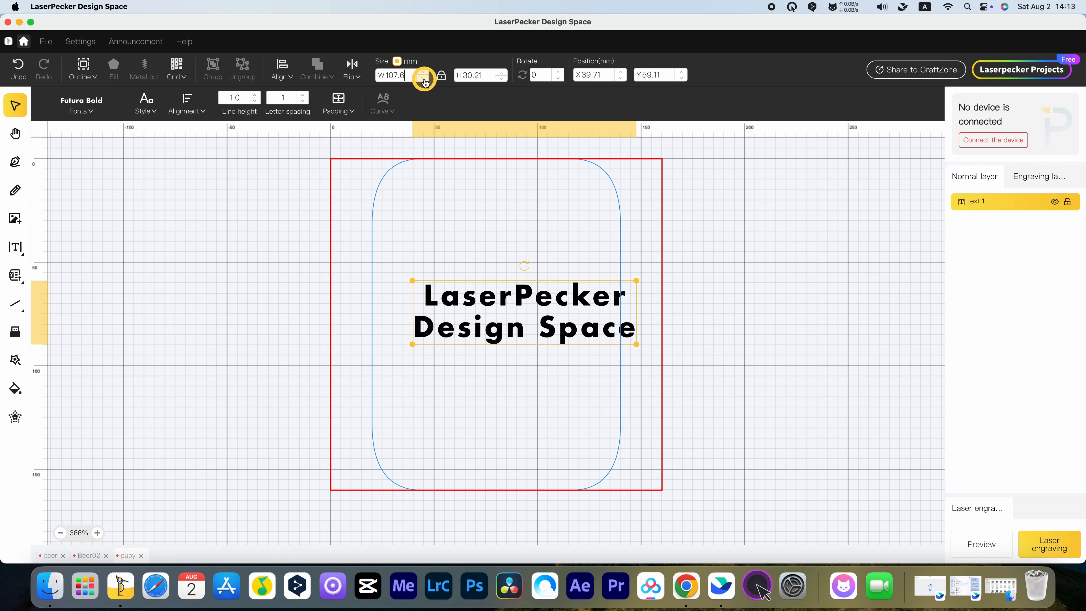
left_click_drag(615, 338, 560, 345)
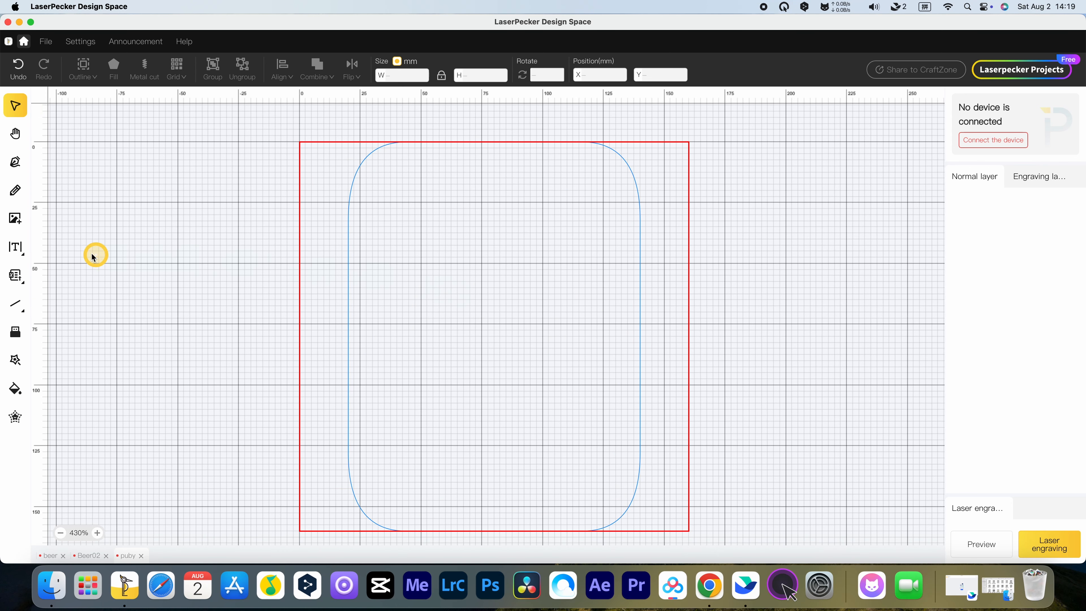
Place a QR code in the middle of the work area, and delete it
left_click(15, 246)
left_click(64, 278)
left_click_drag(427, 251, 583, 413)
key("Delete")
Place a barcode in the middle of the work area
mouse_move(27, 255)
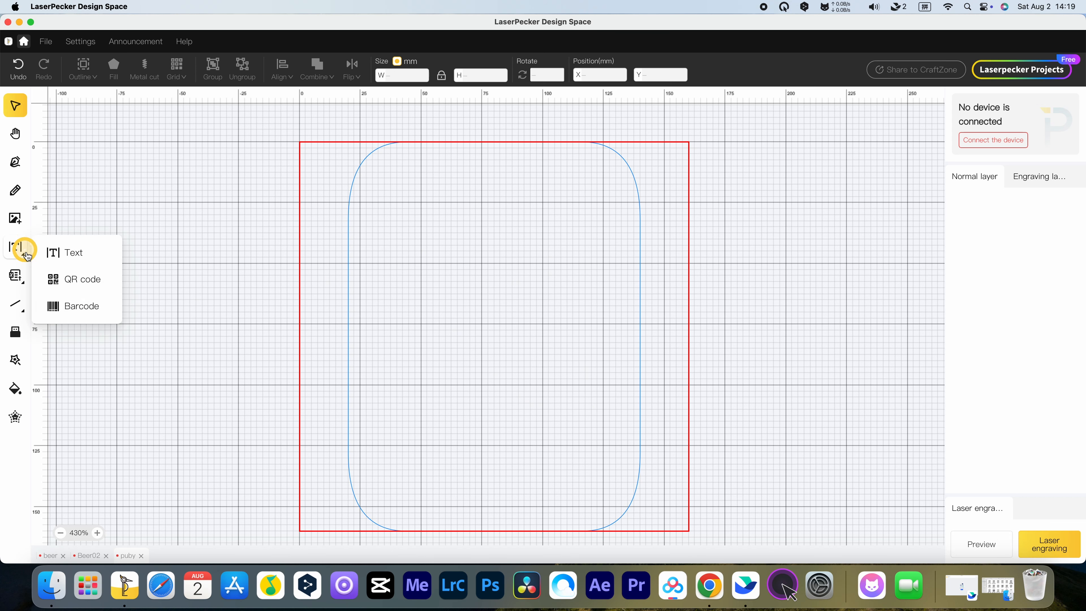
left_click(81, 306)
left_click_drag(415, 263, 559, 401)
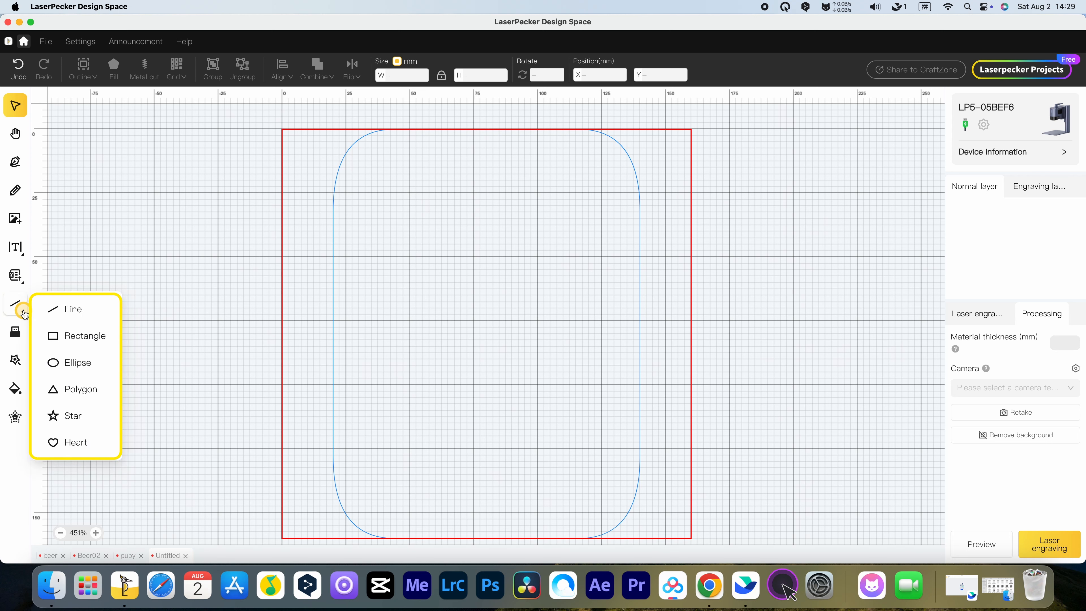
Draw a heart about 15.7 mm wide and high near the middle of the work area and fill it
left_click(25, 314)
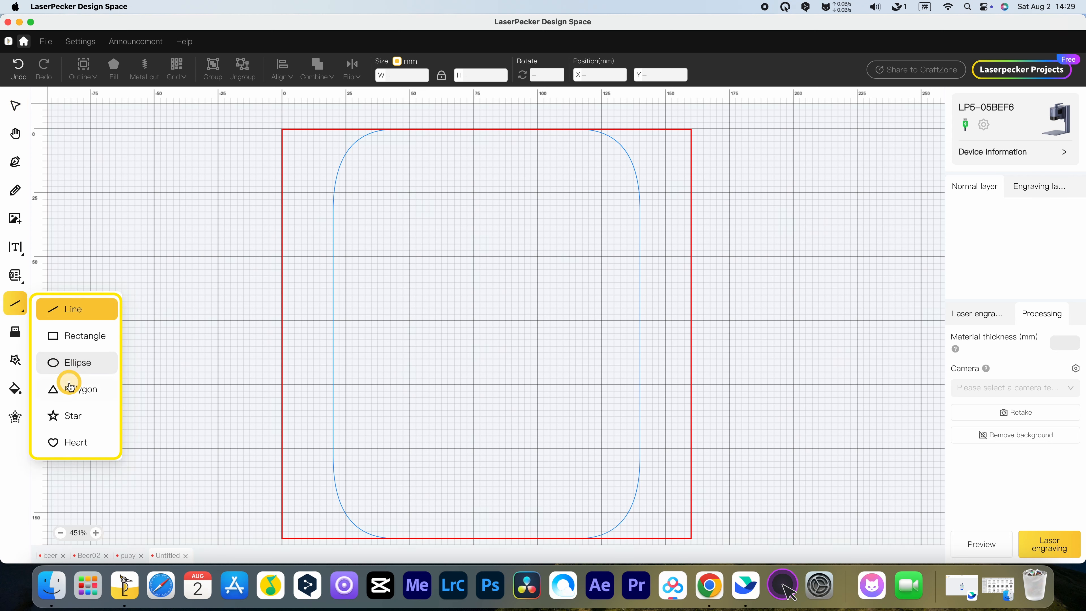
left_click(78, 444)
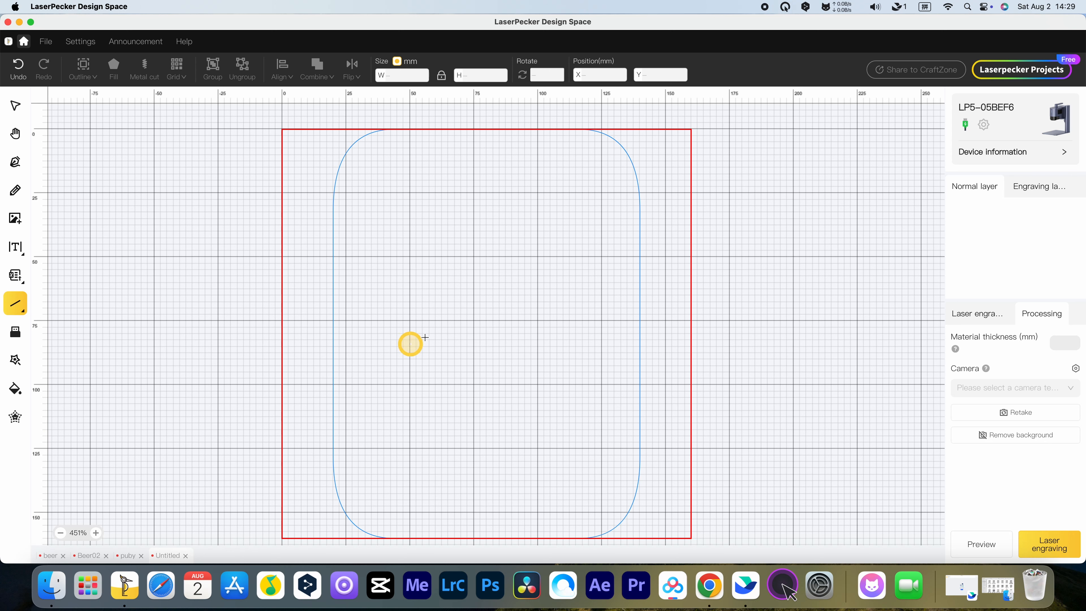
left_click_drag(460, 310, 498, 347)
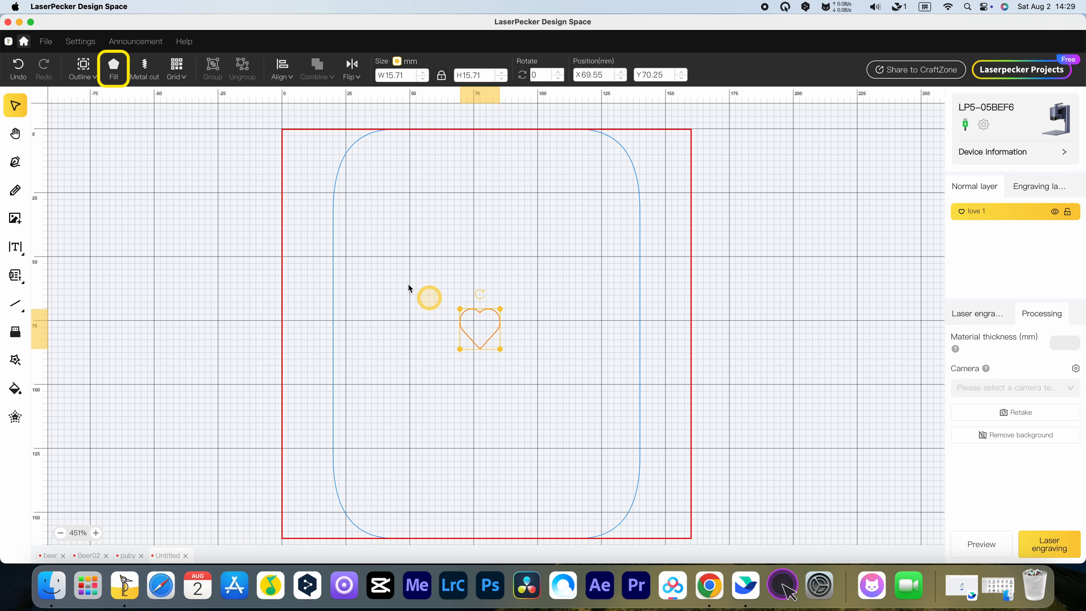
left_click(116, 65)
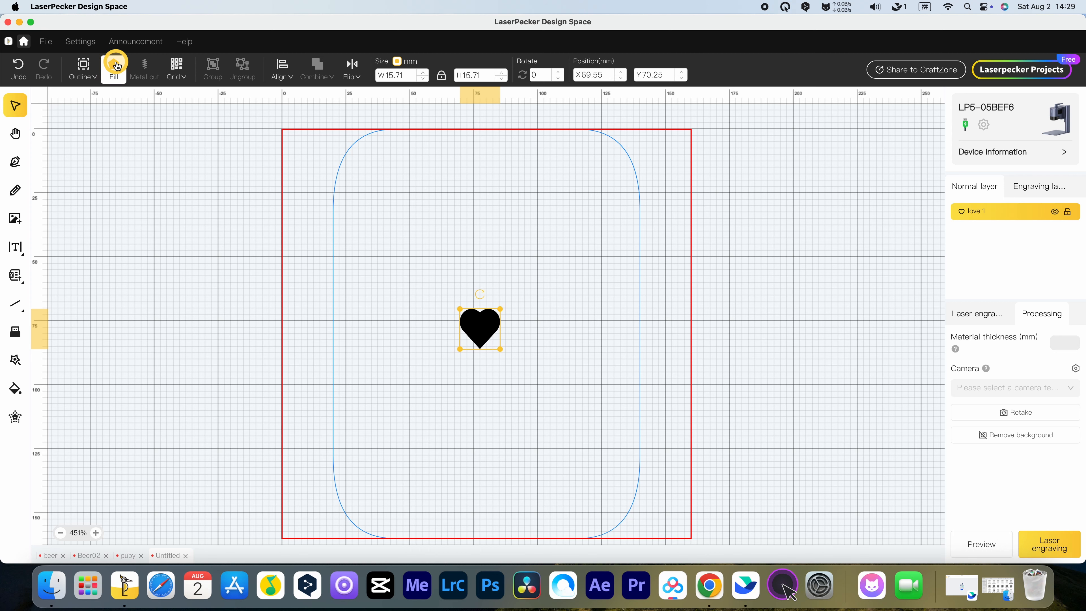
Create a grid array of the heart with 5 columns and 5 rows, spaced 1 mm apart in X and Y
left_click(176, 71)
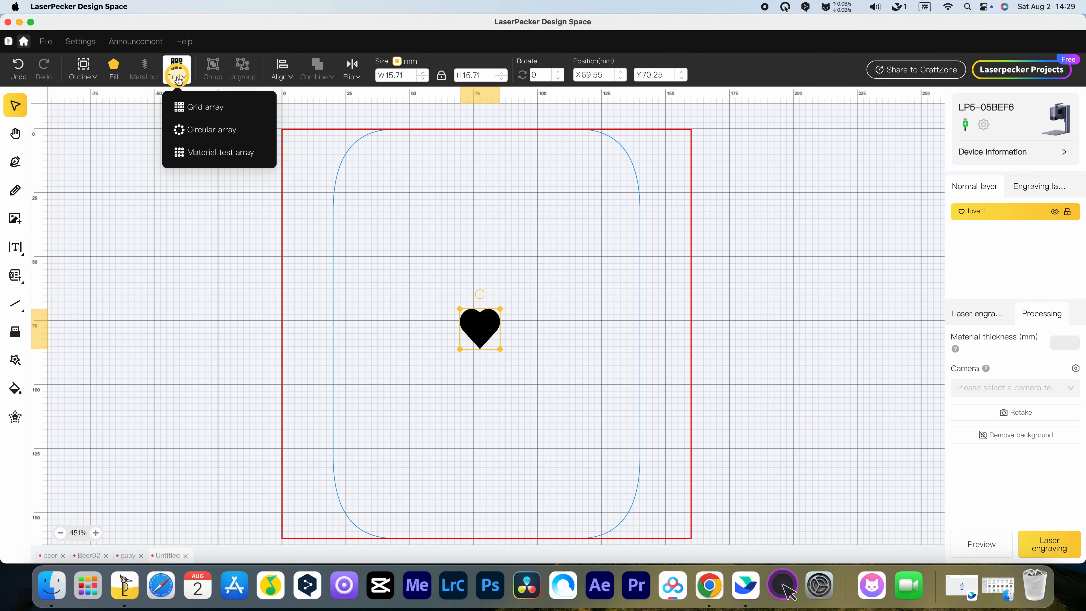
left_click(214, 158)
left_click(213, 110)
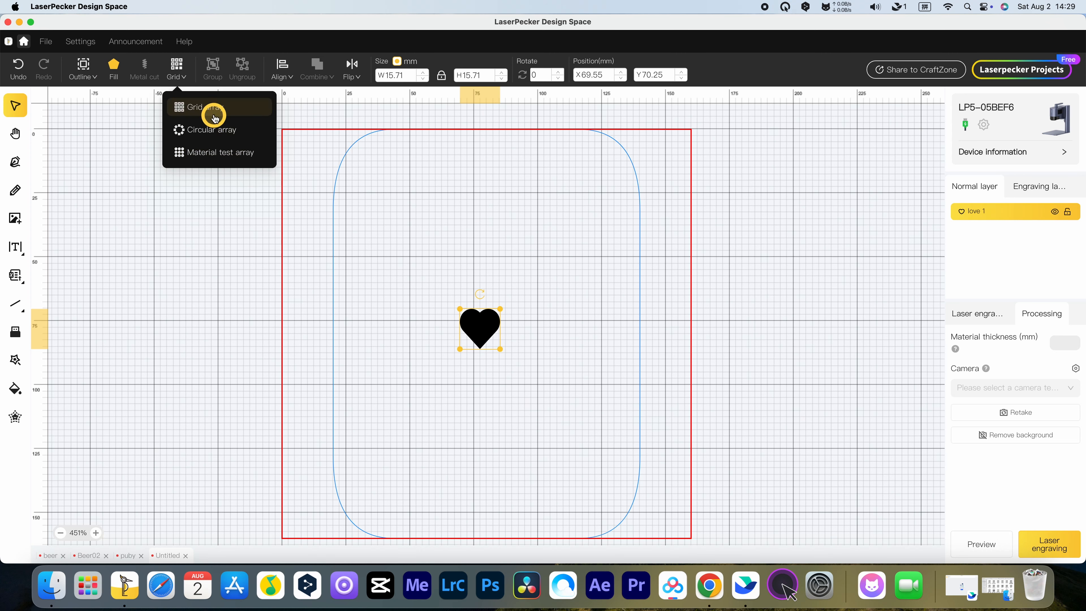
left_click(531, 276)
left_click(531, 276)
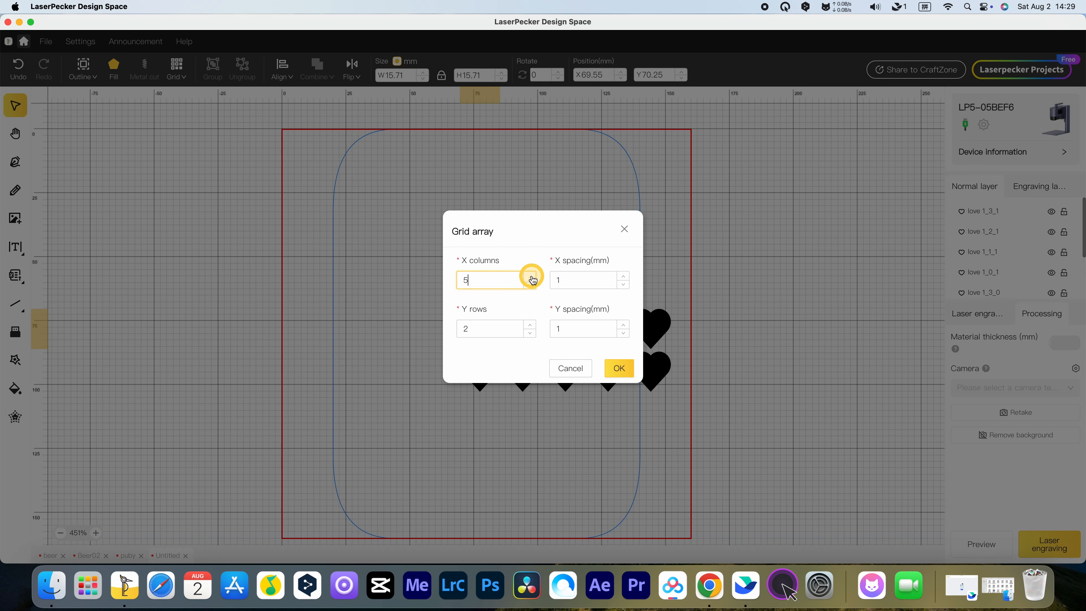
left_click(531, 324)
left_click(531, 325)
left_click(531, 324)
left_click(623, 371)
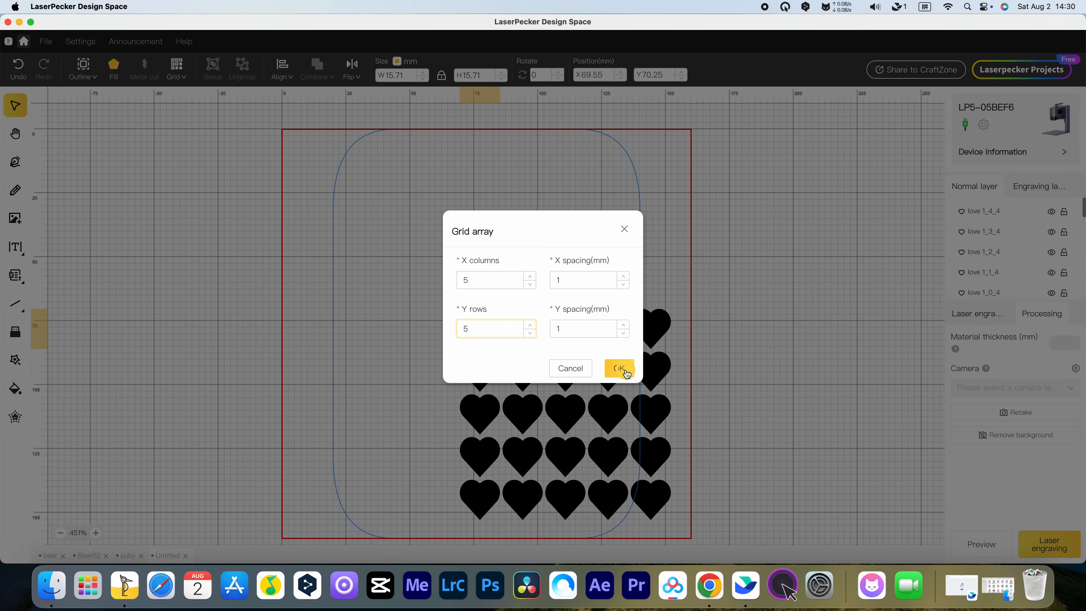
Group all the arrayed hearts, and move and shrink the group toward the center of the work area
left_click_drag(445, 296, 688, 522)
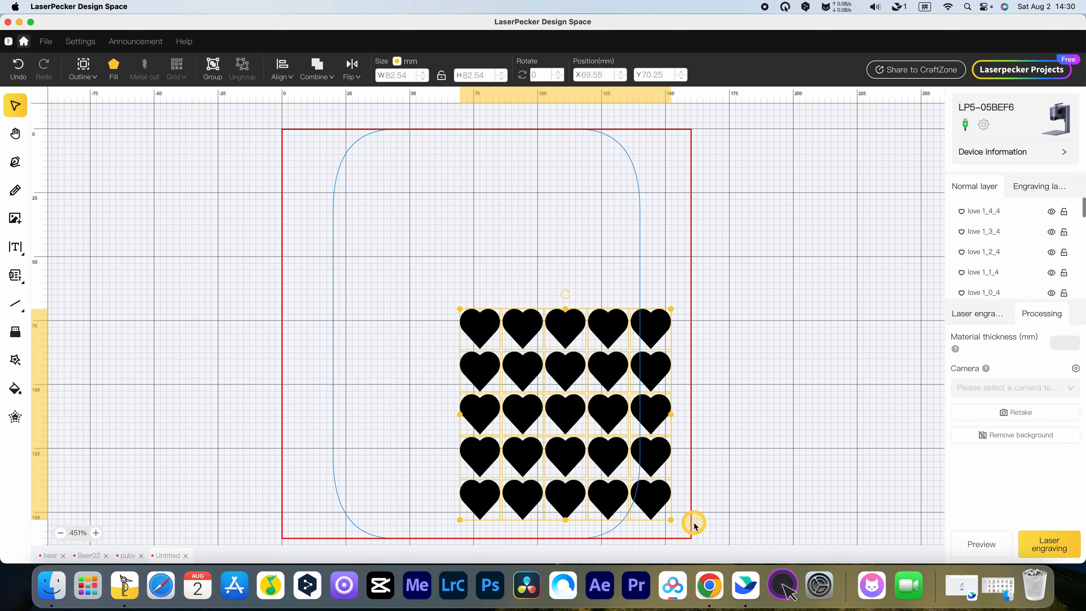
left_click(212, 69)
left_click_drag(524, 380, 458, 298)
left_click_drag(604, 437, 553, 402)
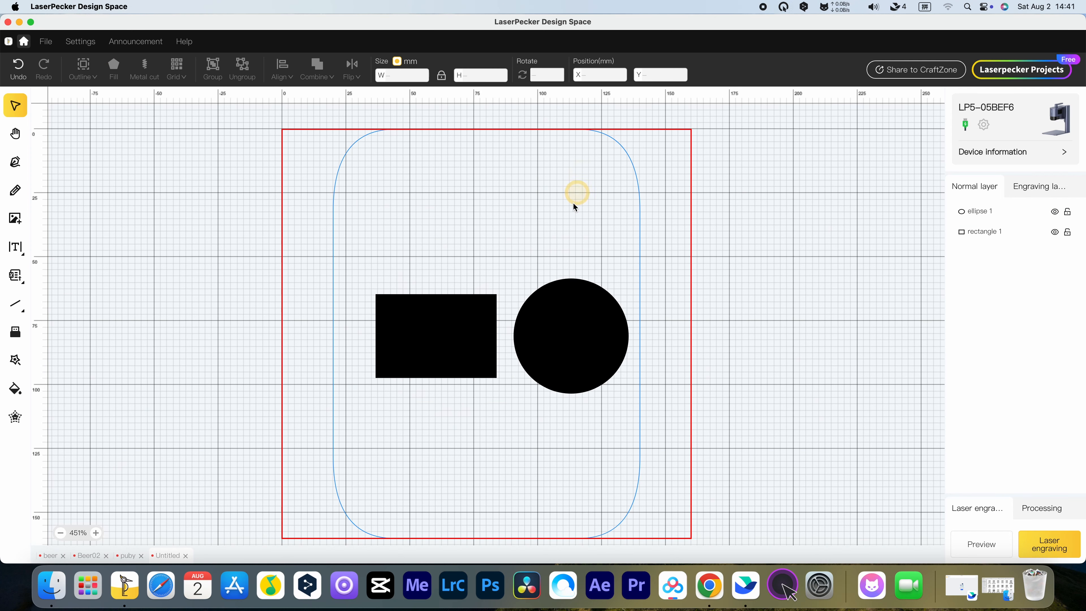
Move the circle to overlap the rectangle's right side and combine both shapes with Union selection
left_click_drag(562, 326, 520, 324)
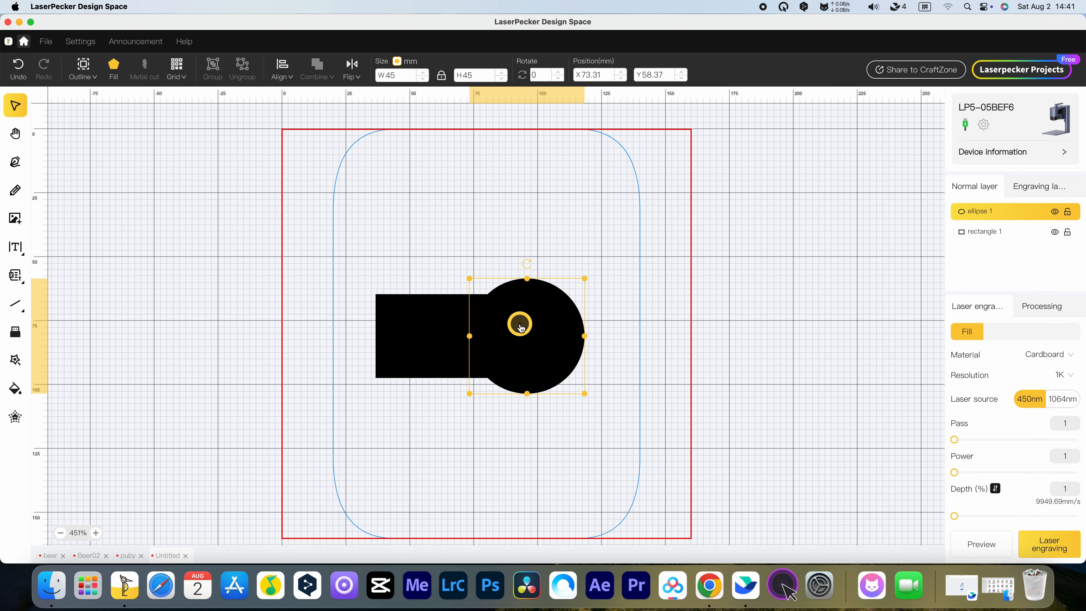
left_click_drag(361, 258, 601, 420)
left_click(317, 68)
left_click(327, 107)
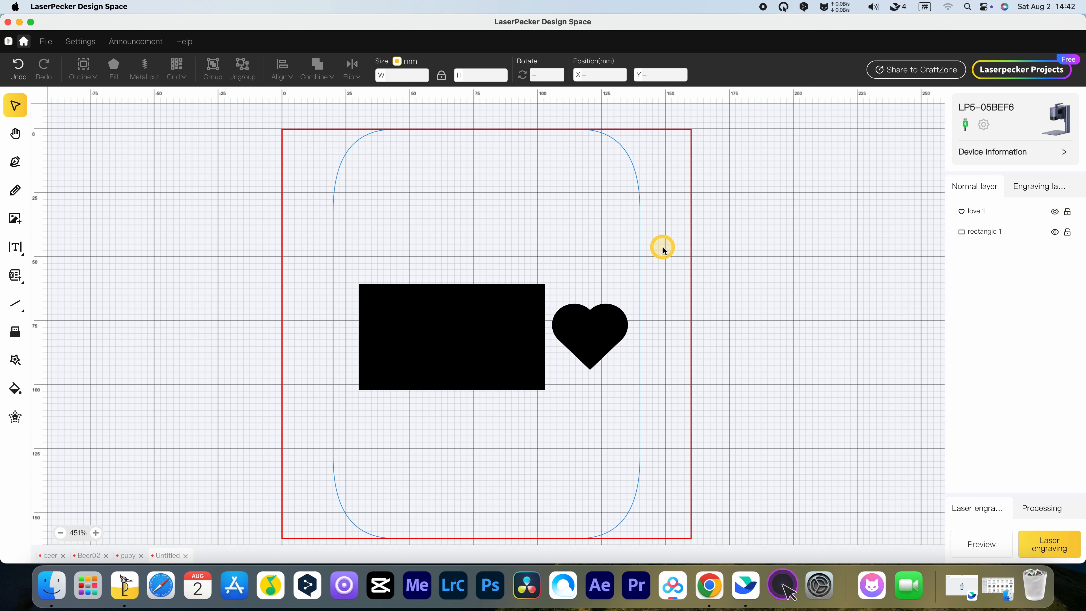
Move the heart onto the middle of the rectangle and combine both shapes with Subtract selection
left_click_drag(599, 327, 466, 324)
left_click_drag(361, 235, 561, 418)
left_click(308, 79)
left_click(329, 140)
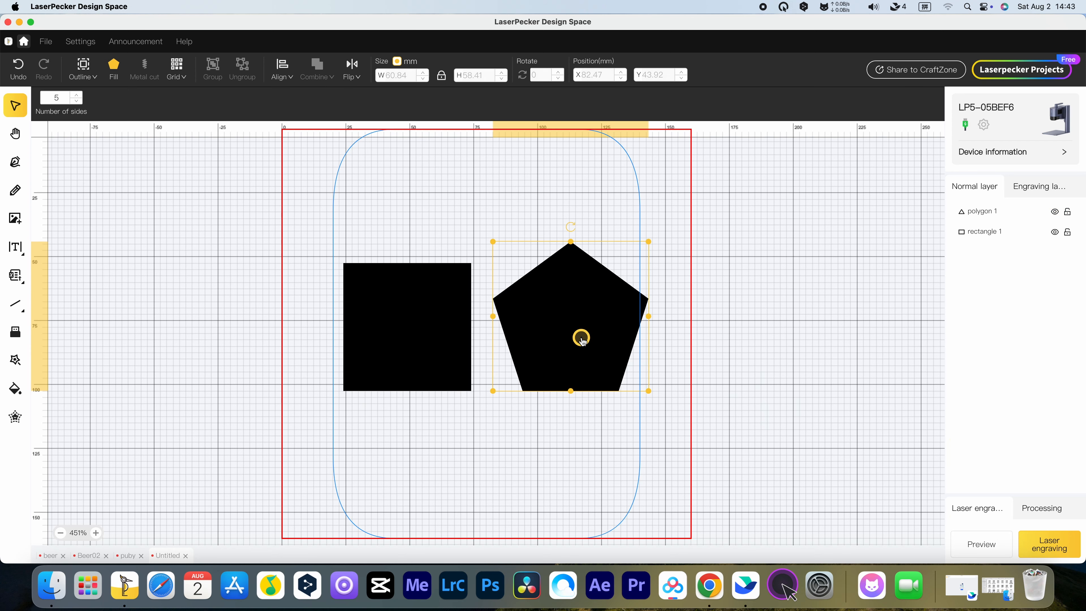
Move the pentagon over the square and combine both shapes with Intersect selection
left_click_drag(582, 335, 417, 338)
left_click_drag(496, 407, 326, 230)
left_click(317, 65)
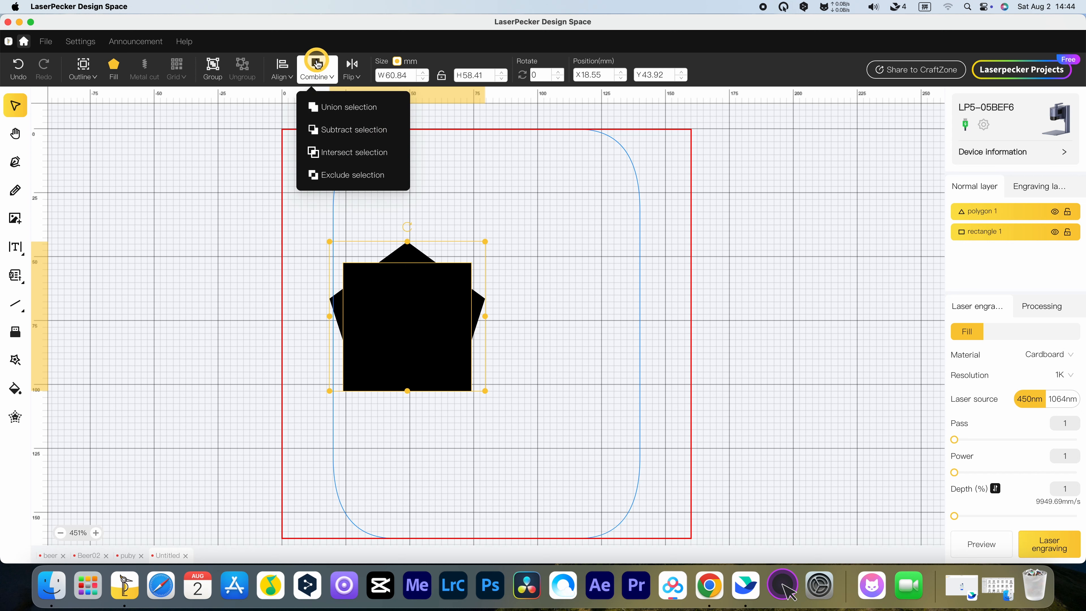
left_click(319, 152)
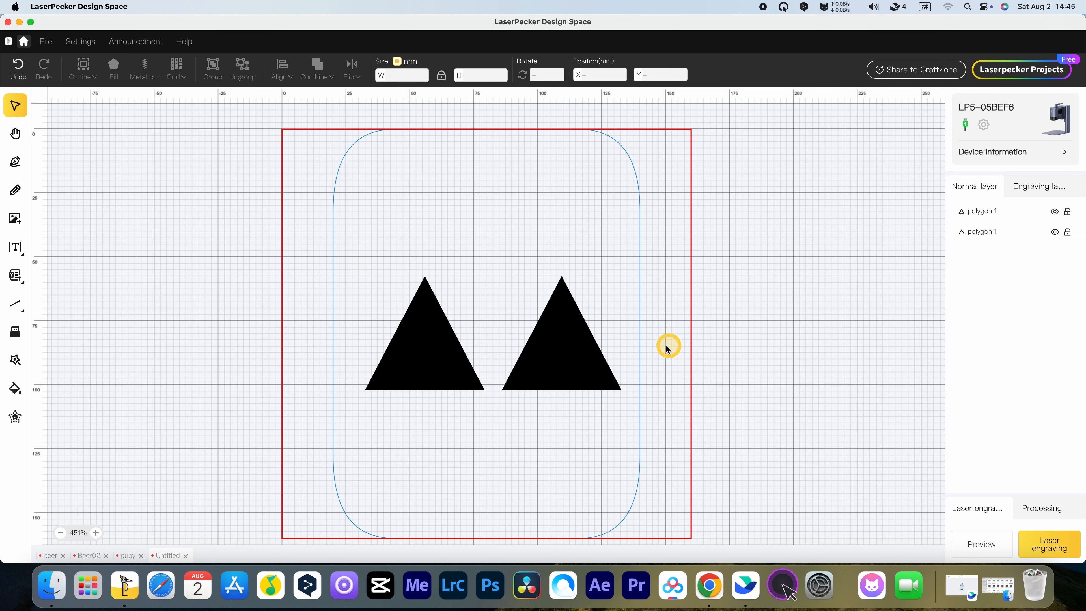
Move the right triangle to partly overlap the left one and combine both with Exclude selection
left_click_drag(566, 356, 515, 356)
key("super+a")
left_click(317, 68)
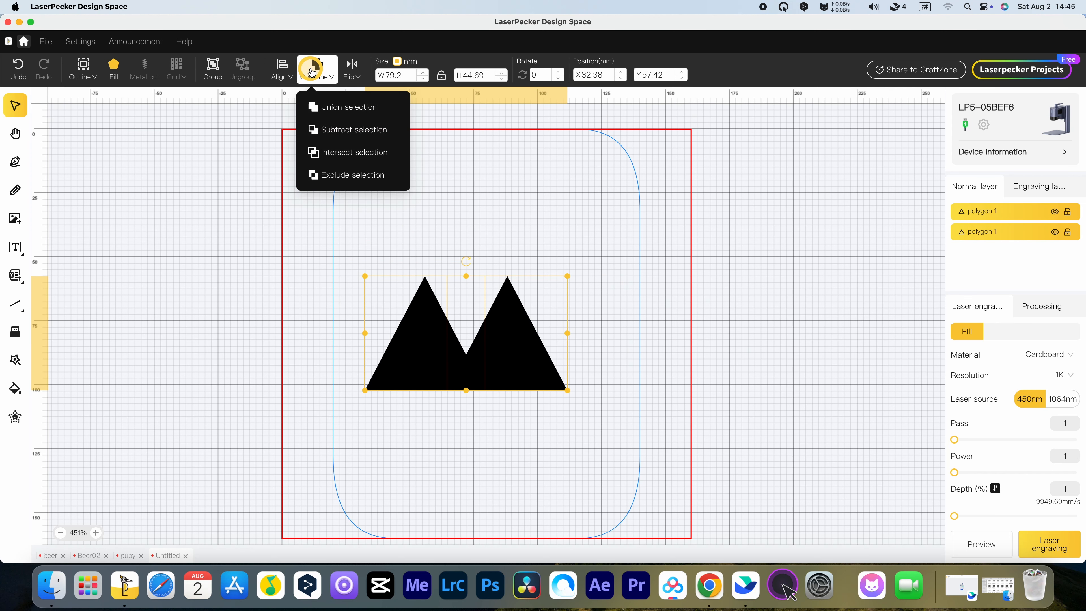
left_click(332, 174)
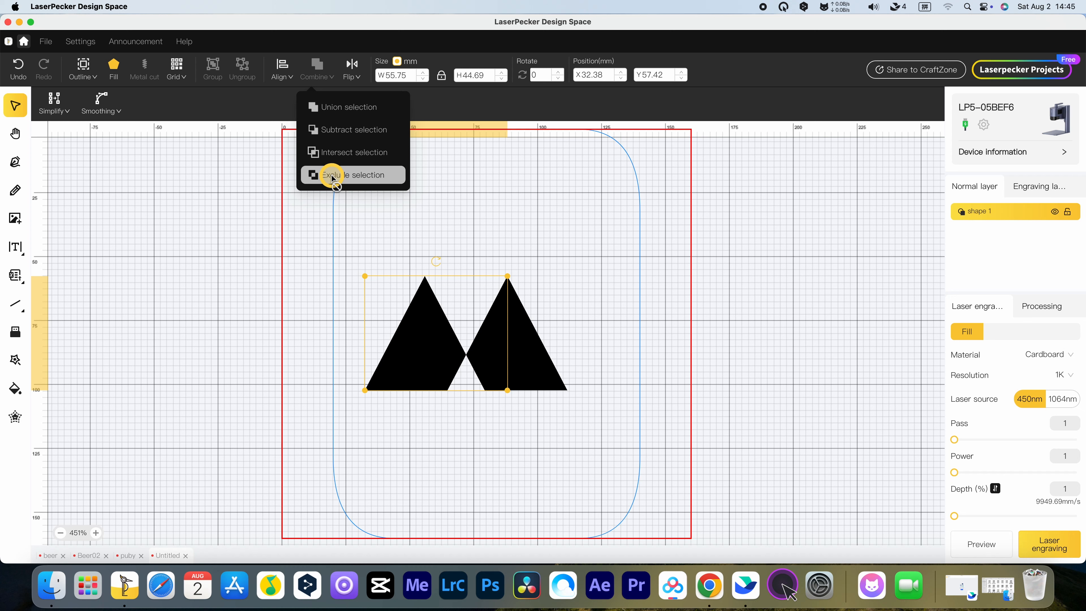
left_click(366, 206)
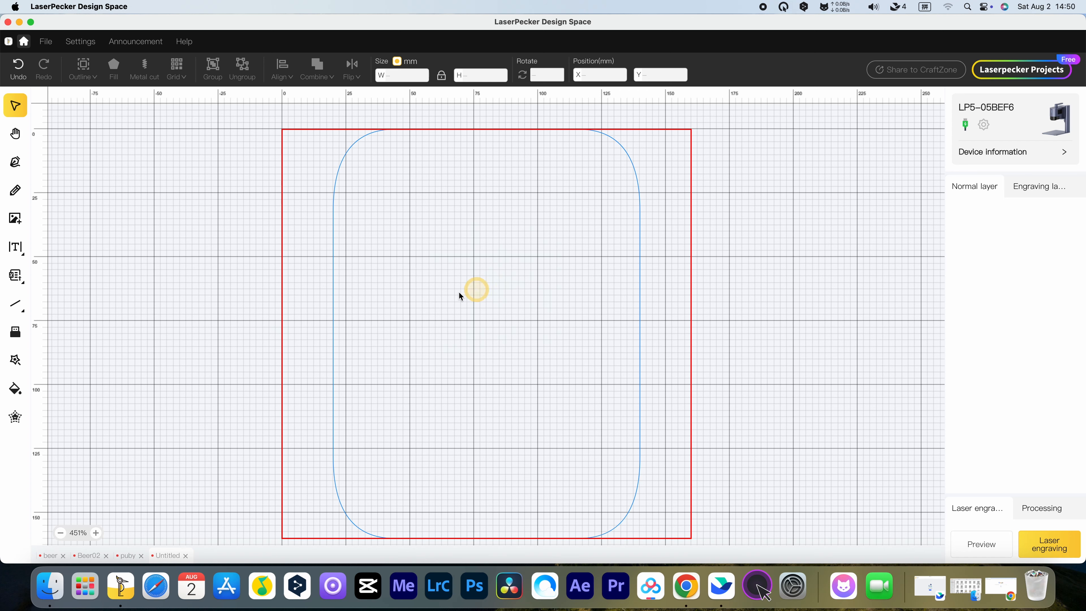
Browse the clipart library's categories from Basic Shape, Border and Plant through Creative Text, Hobby and Others to Custom
left_click(21, 356)
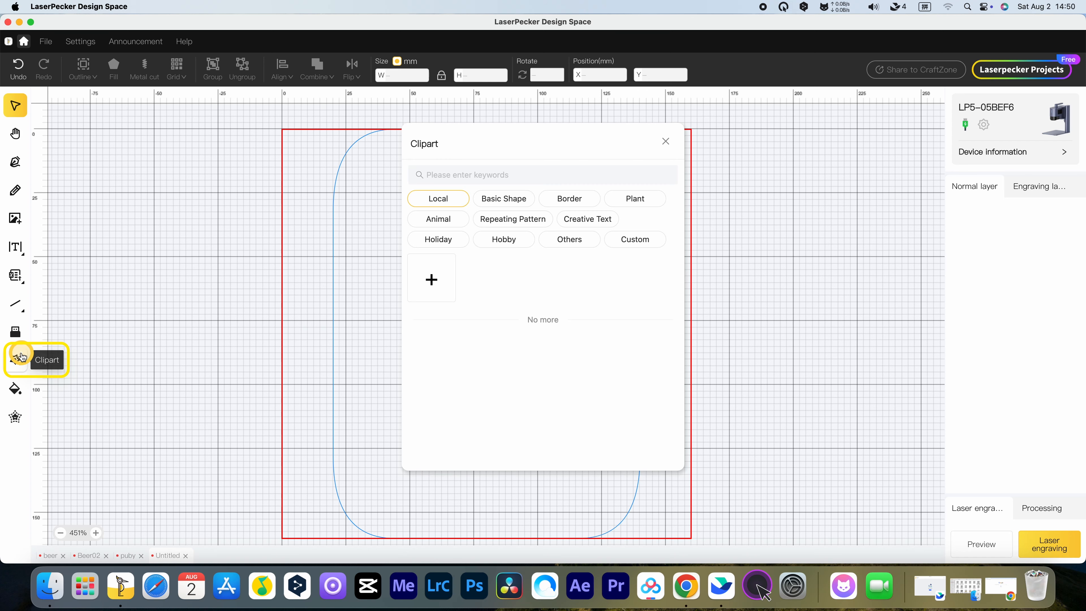
left_click(493, 205)
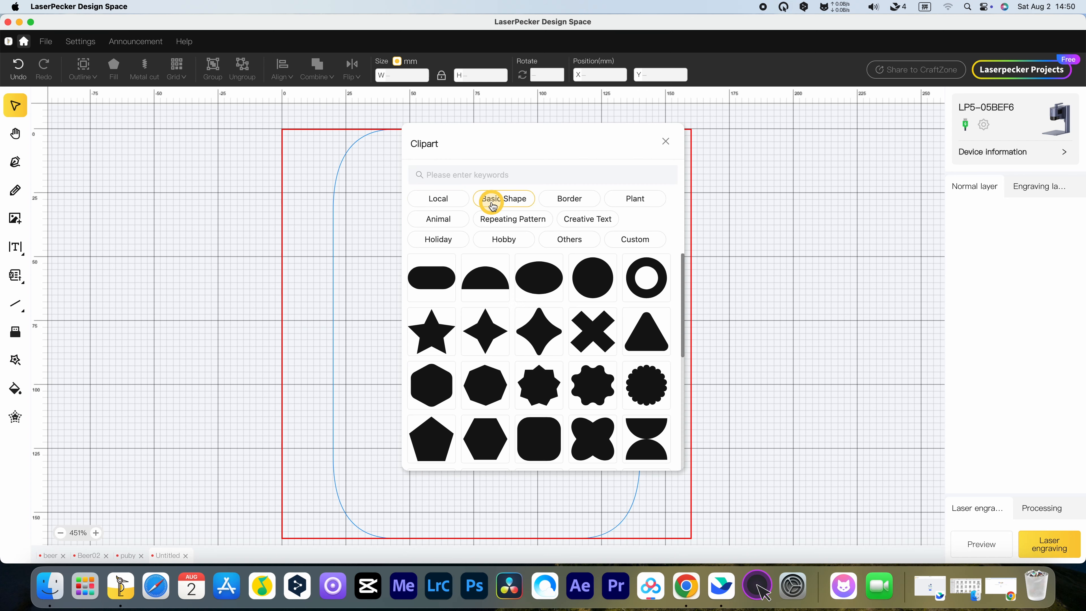
left_click(565, 201)
left_click(636, 200)
left_click(443, 219)
left_click(504, 219)
left_click(585, 220)
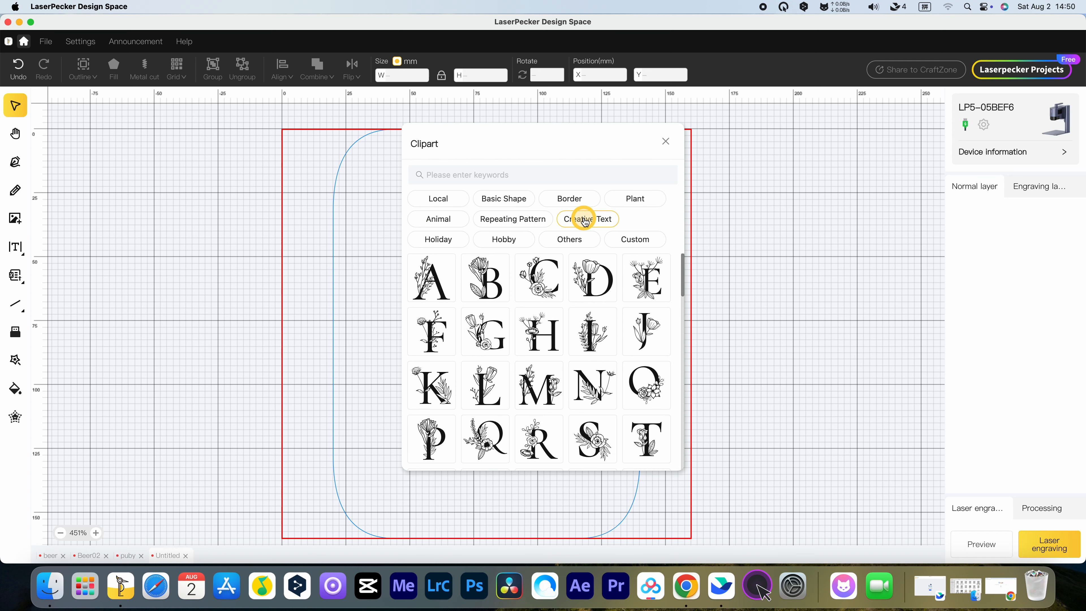
left_click(443, 241)
left_click(498, 240)
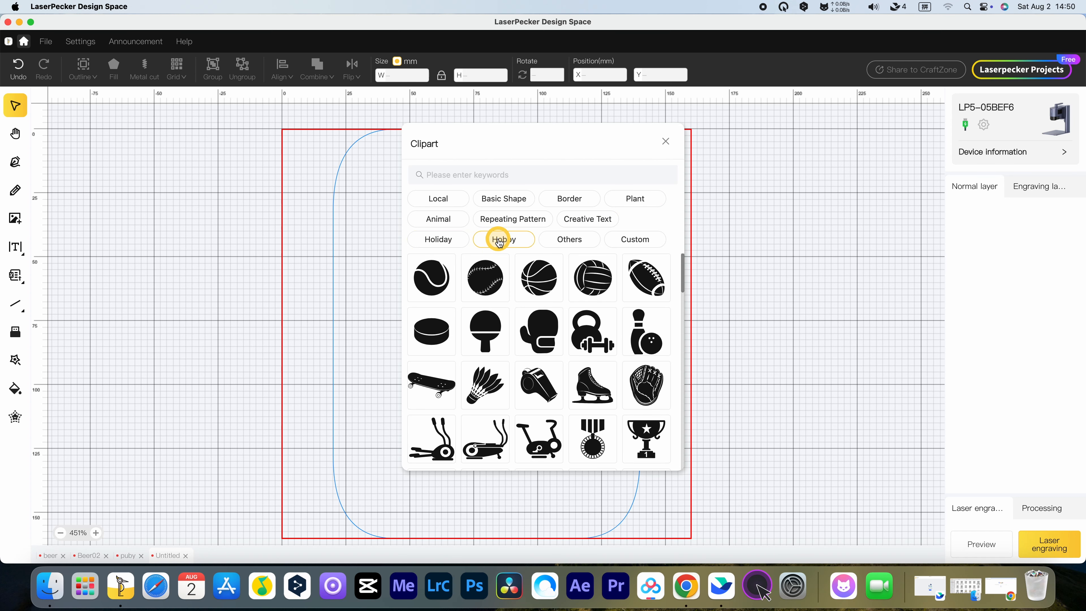
left_click(573, 244)
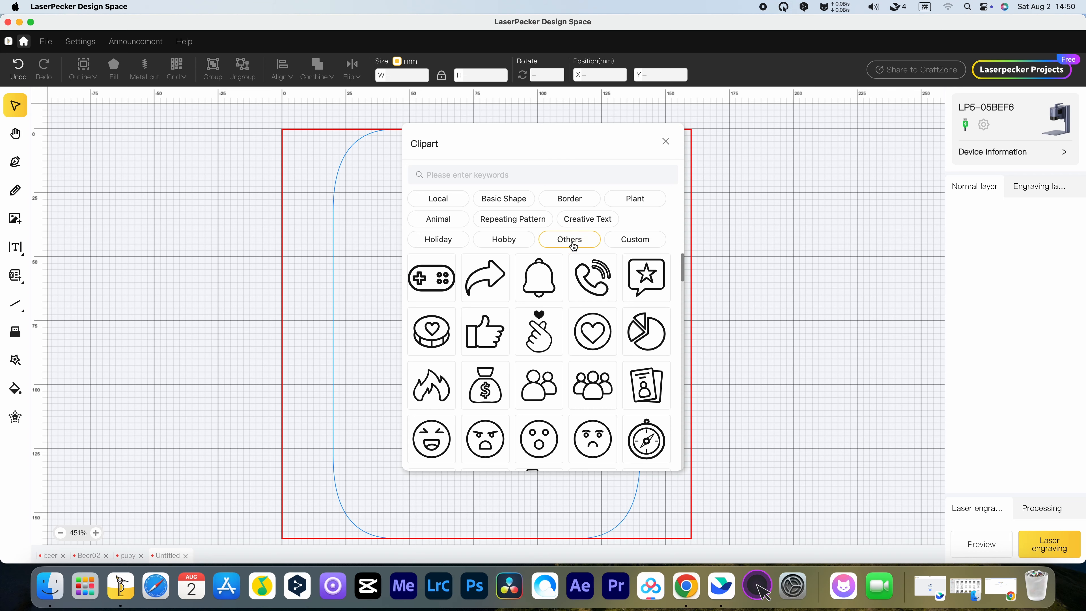
left_click(636, 241)
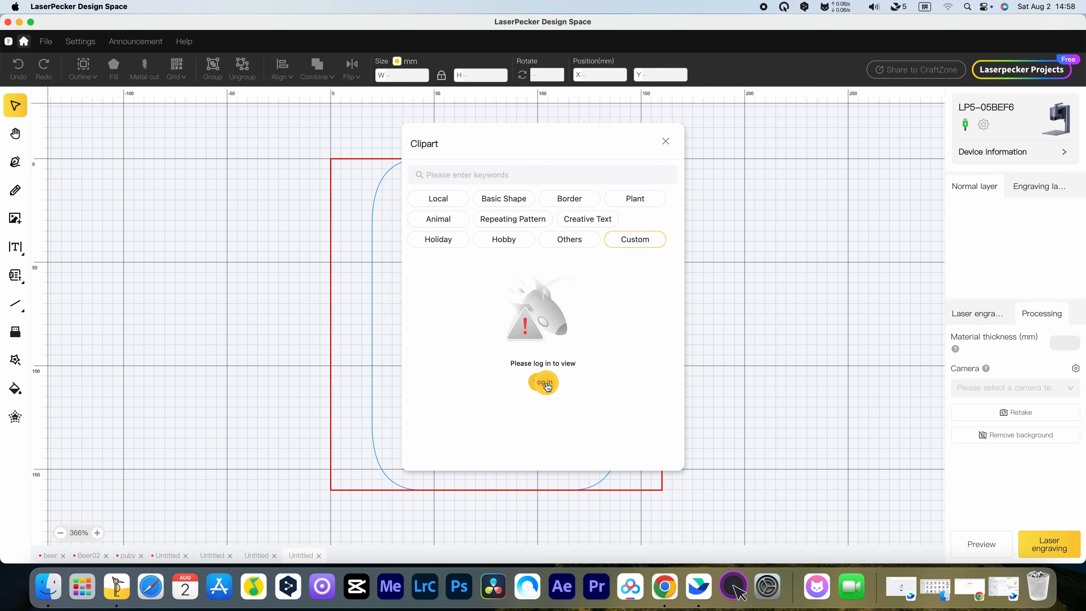
Log in from the Custom clipart category with the account e-mail and password, accept the terms, and return to the workspace
left_click(544, 382)
left_click(321, 274)
type(".com")
left_click(304, 318)
type("••••••")
left_click(231, 448)
left_click(320, 387)
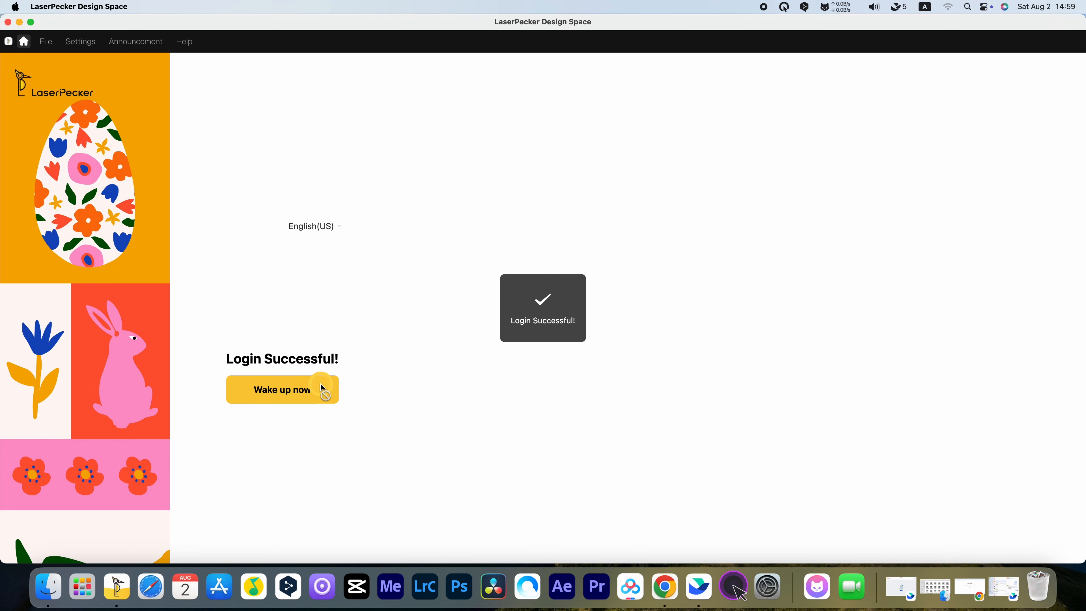
left_click(310, 388)
Upload music1.svg from the LaserPecker Design Space folder to the Custom clipart category
left_click(15, 361)
left_click(626, 240)
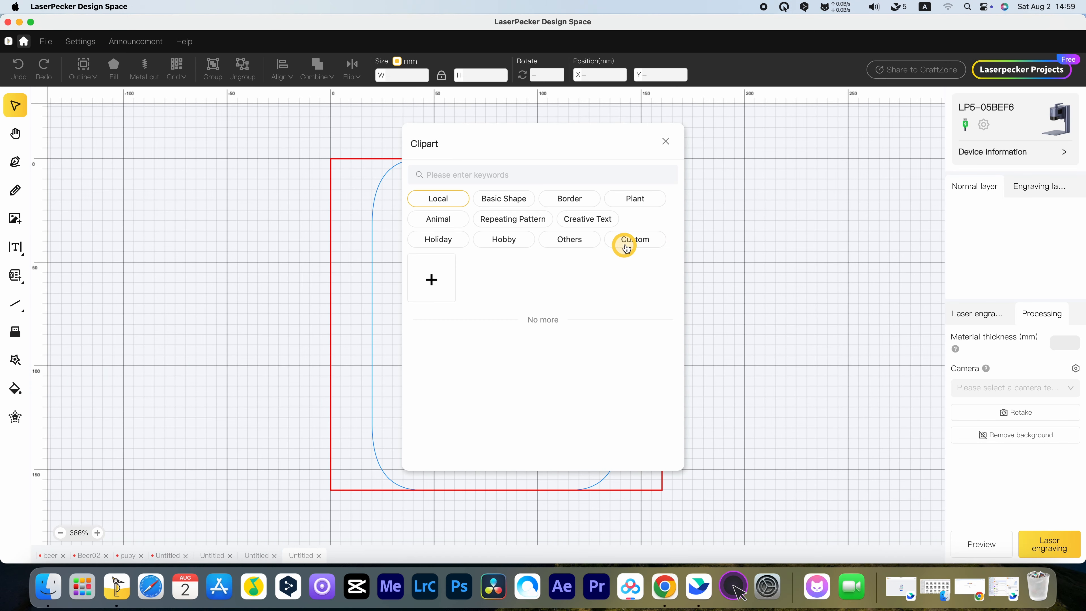
left_click(432, 279)
left_click(574, 247)
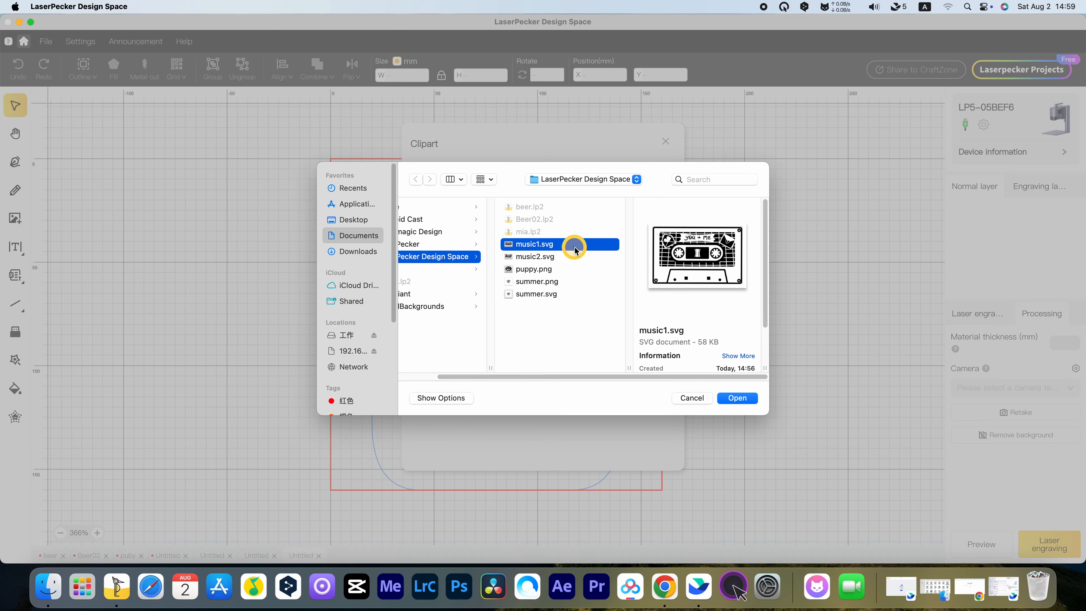
left_click(729, 398)
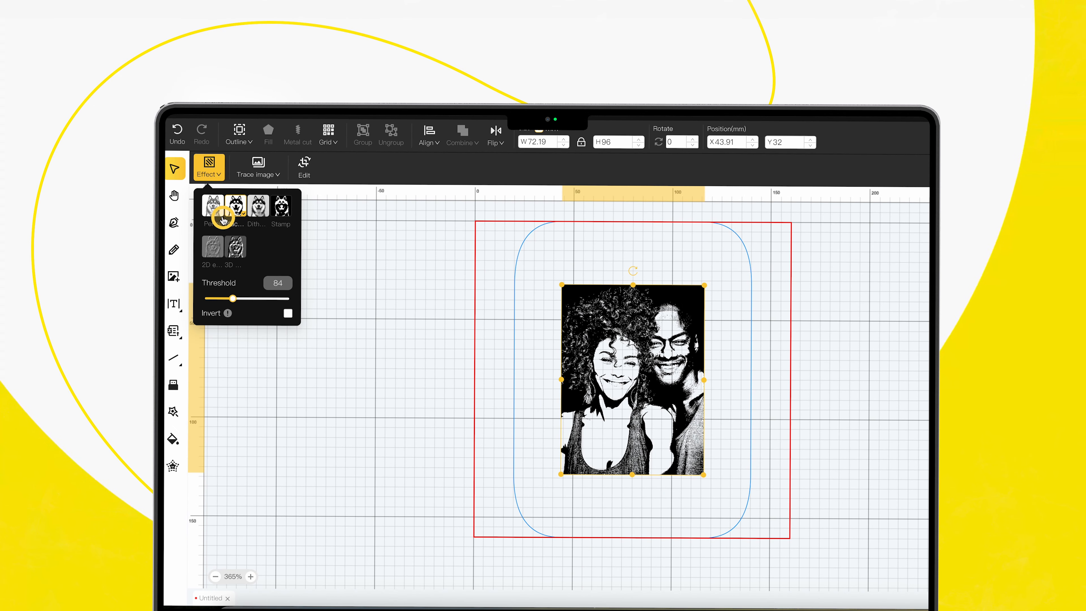
Apply the Dithering effect to the couple photo and open its image tracing settings
left_click(256, 207)
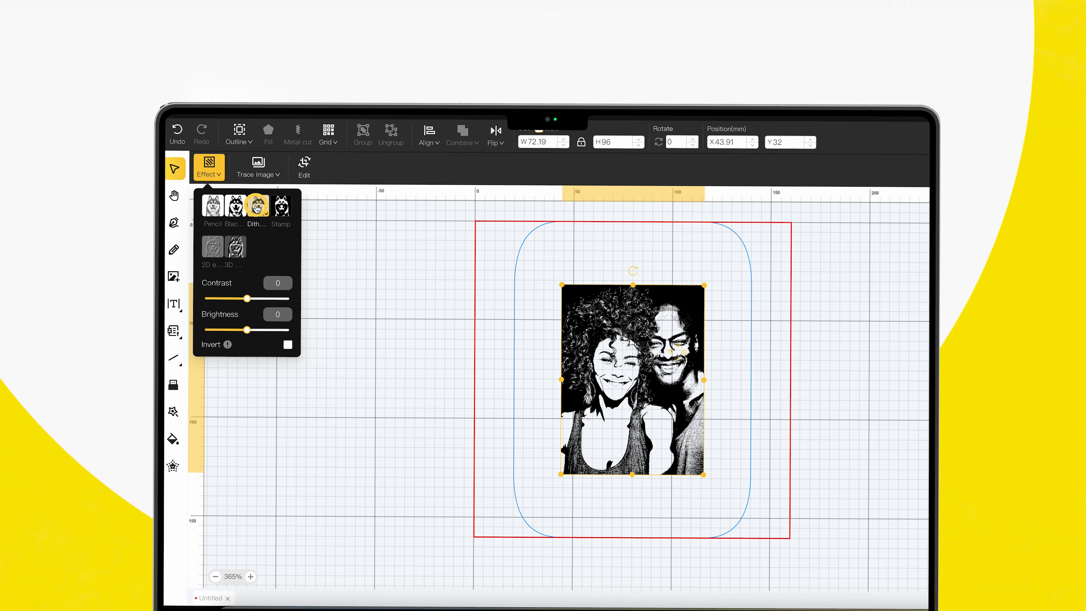
left_click(259, 171)
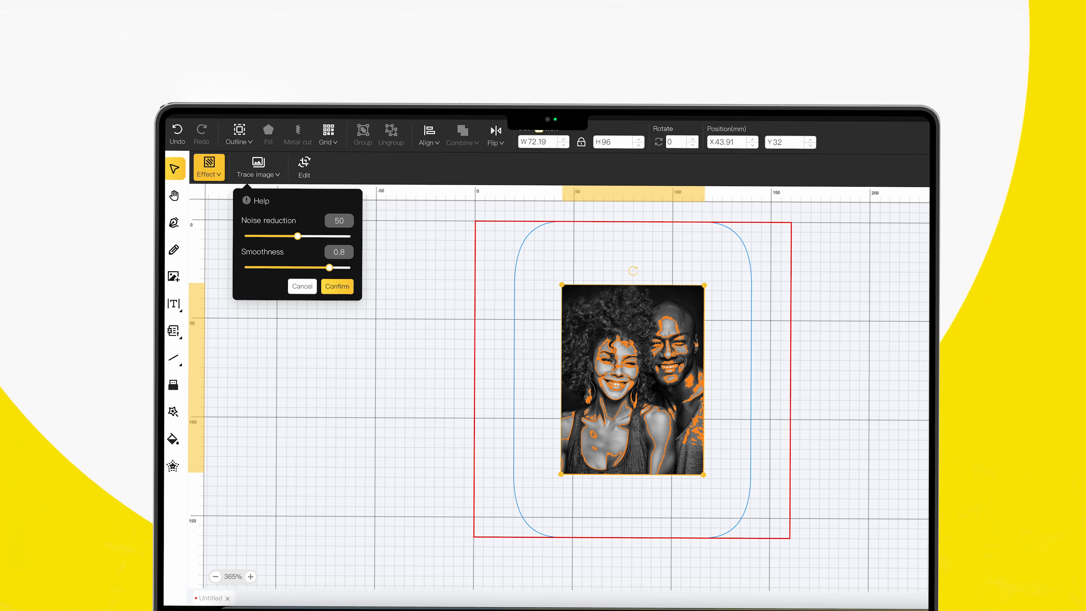